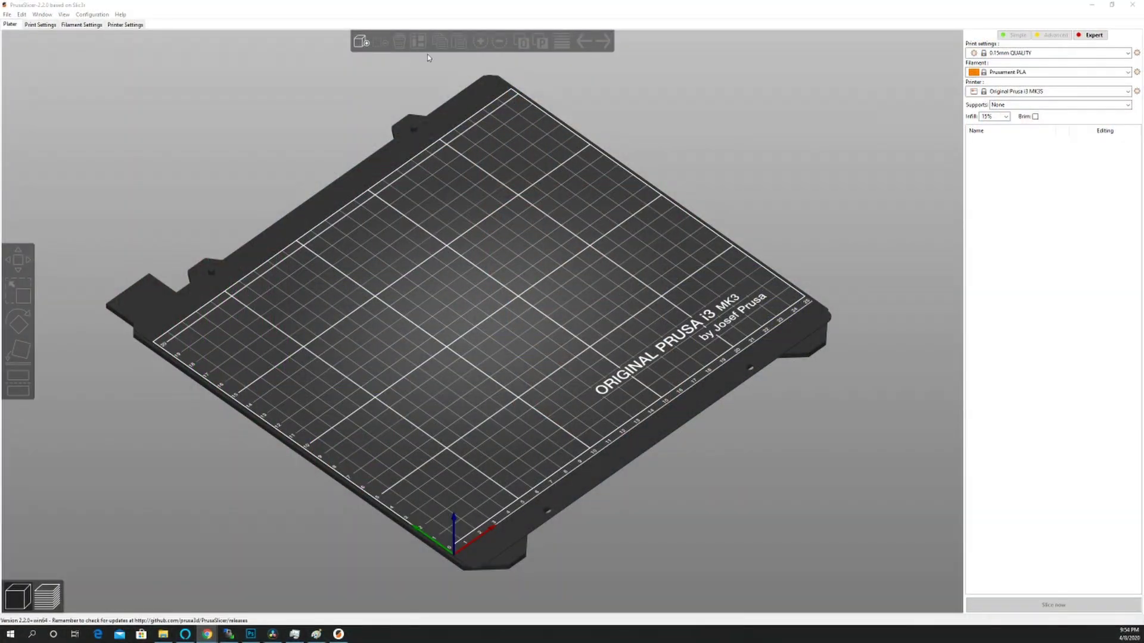
# Step: Open the project file FAST MARK iii Masks 3 ONE PIECE.3mf from the Downloads folder
pyautogui.click(7, 15)
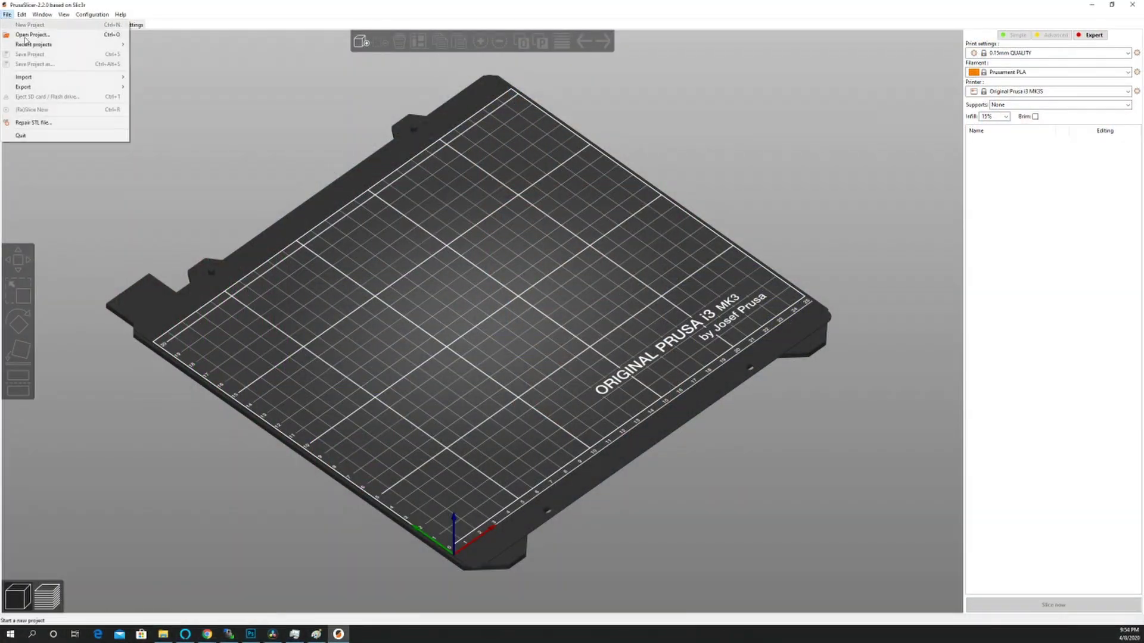
pyautogui.moveTo(107, 77)
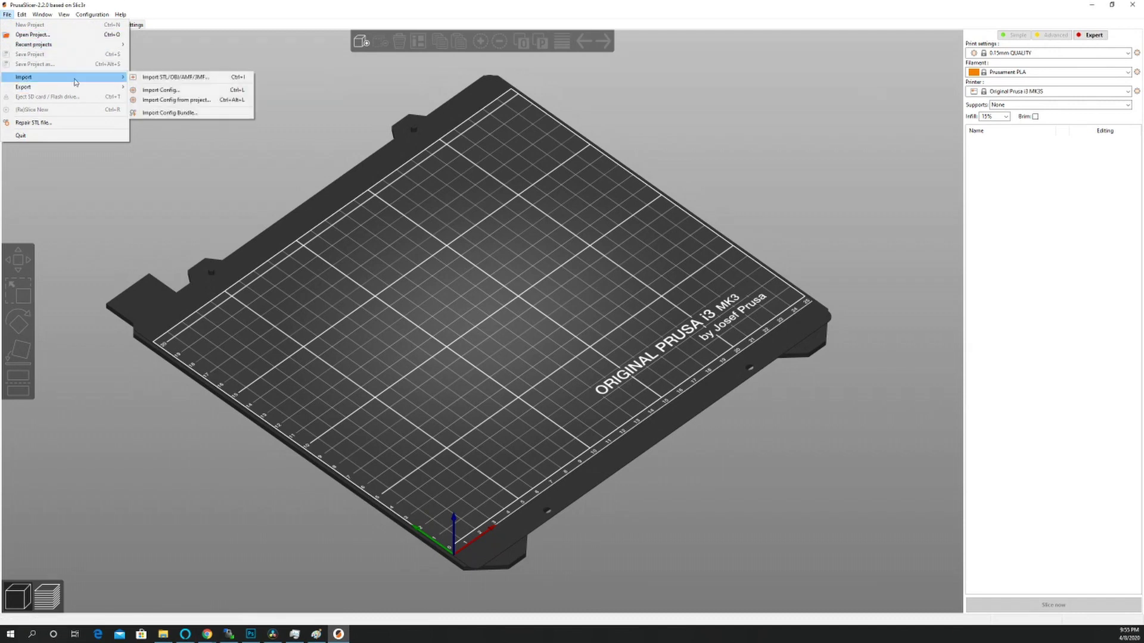
pyautogui.click(43, 35)
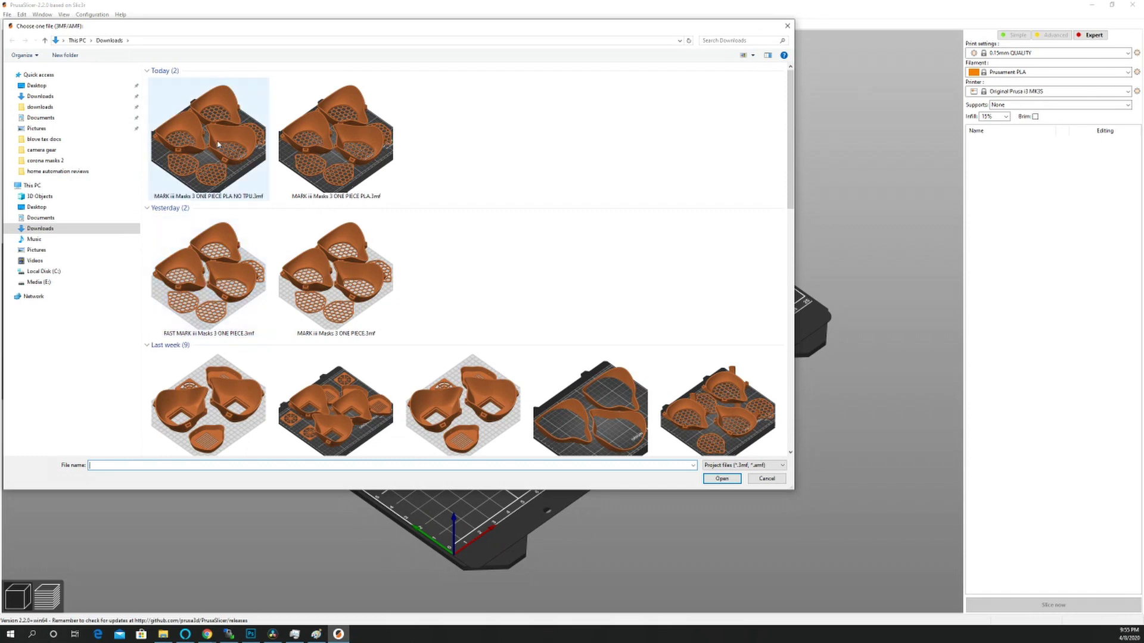
pyautogui.click(213, 290)
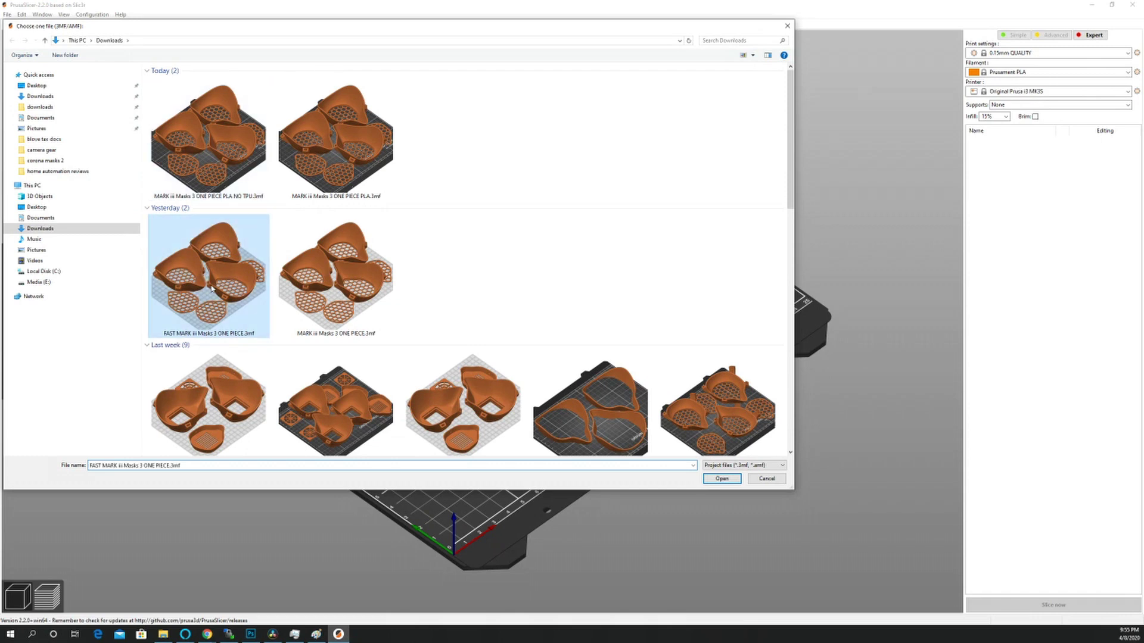
pyautogui.click(721, 479)
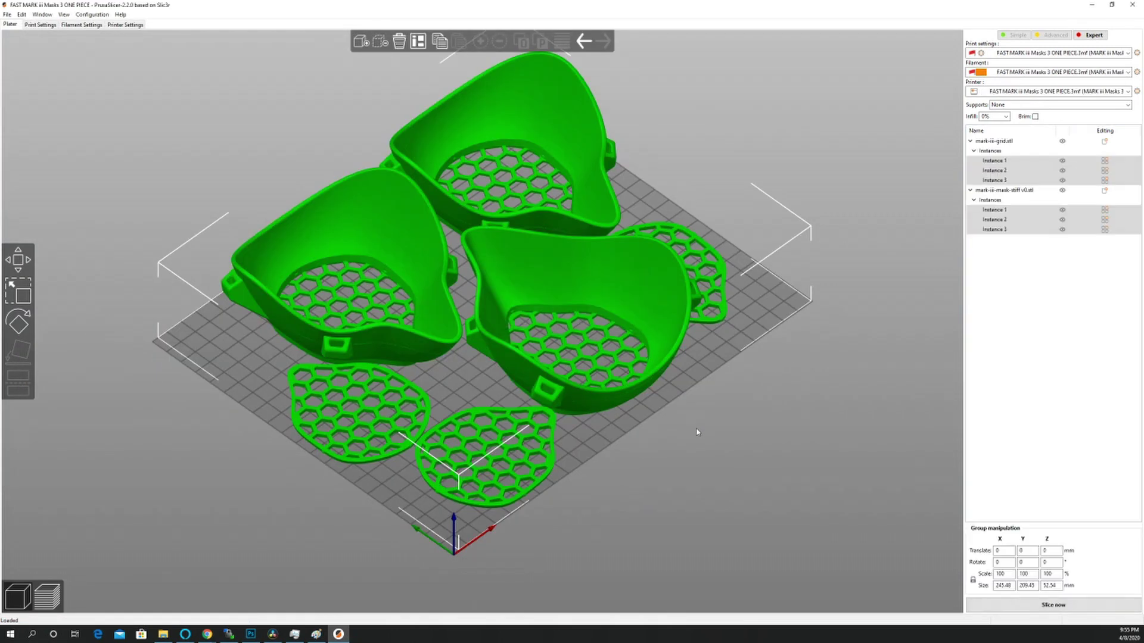
# Step: Look over the mask layout from above and review the available printer presets, keeping the project's own preset
pyautogui.moveTo(789, 324); pyautogui.dragTo(776, 350)
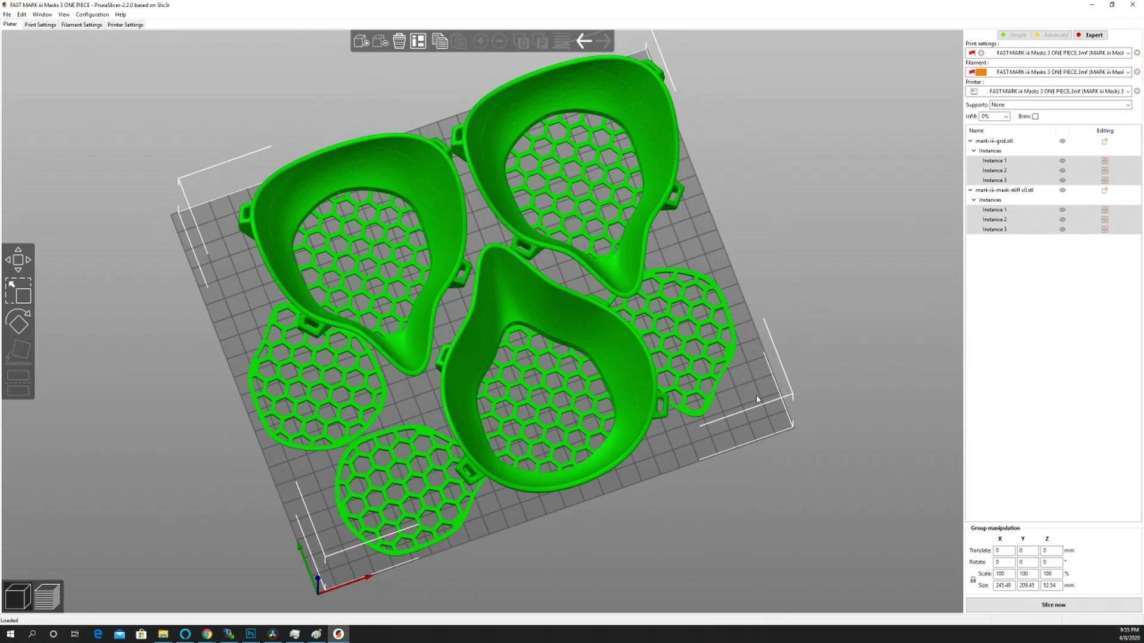
pyautogui.moveTo(758, 399); pyautogui.dragTo(745, 358)
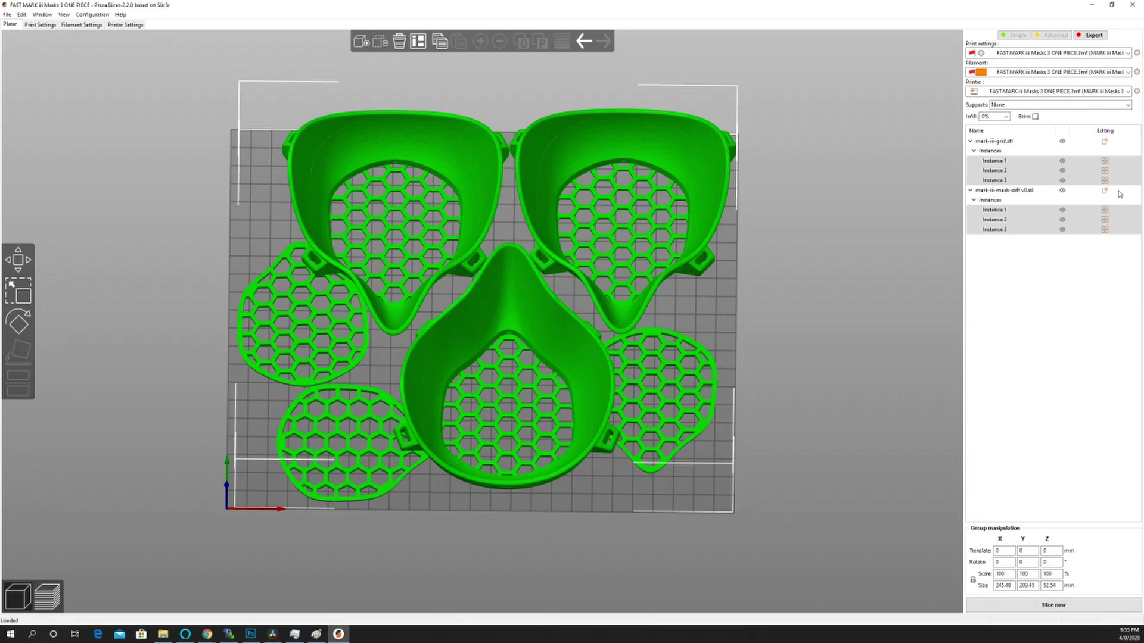
pyautogui.click(1128, 92)
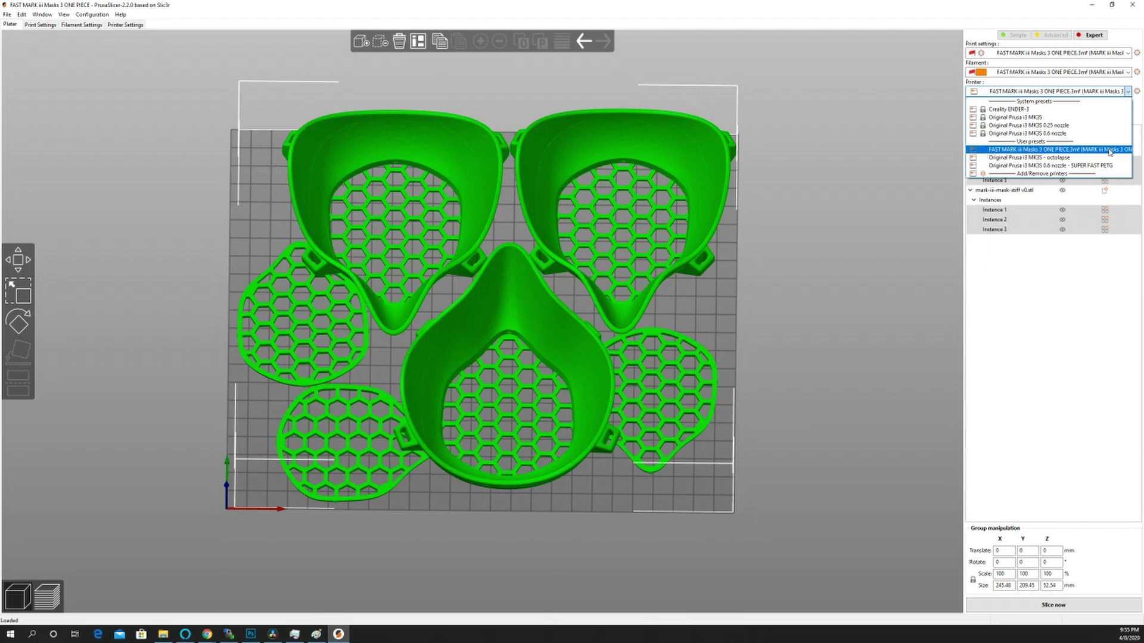
pyautogui.click(862, 169)
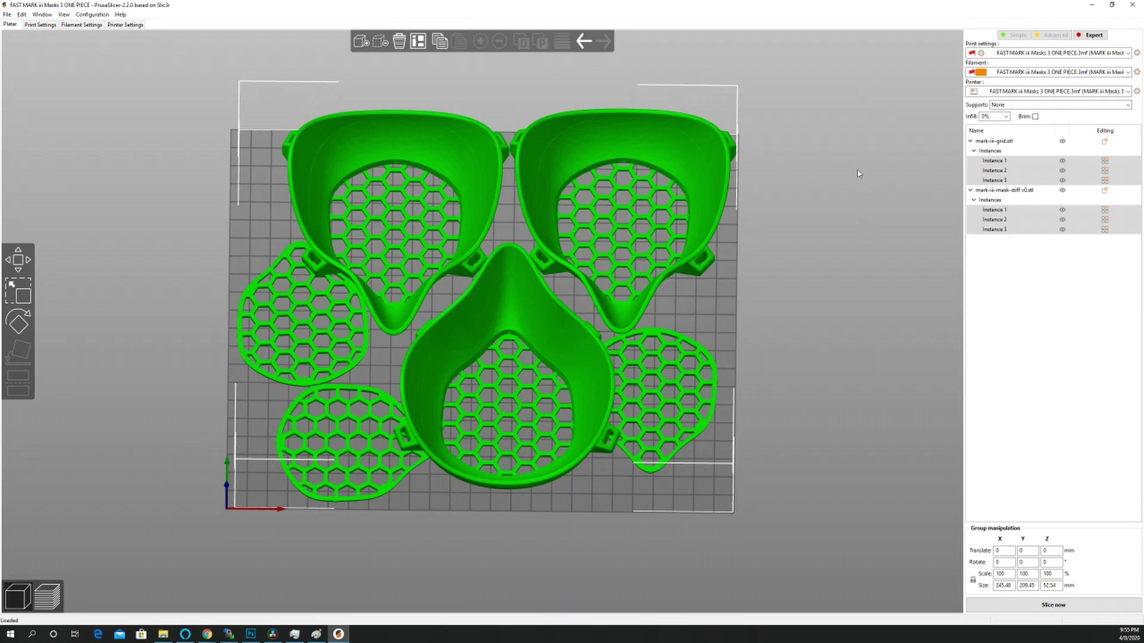
# Step: Check the Creality FFF and custom printer pages in the Configuration Wizard, and cancel the wizard
pyautogui.click(92, 14)
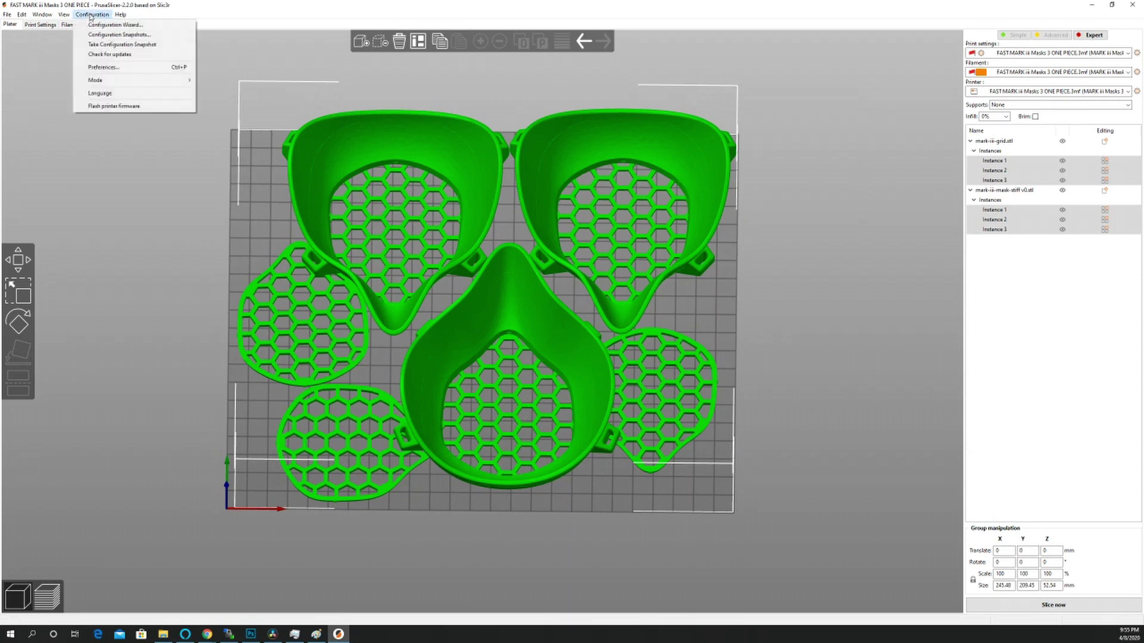
pyautogui.click(103, 27)
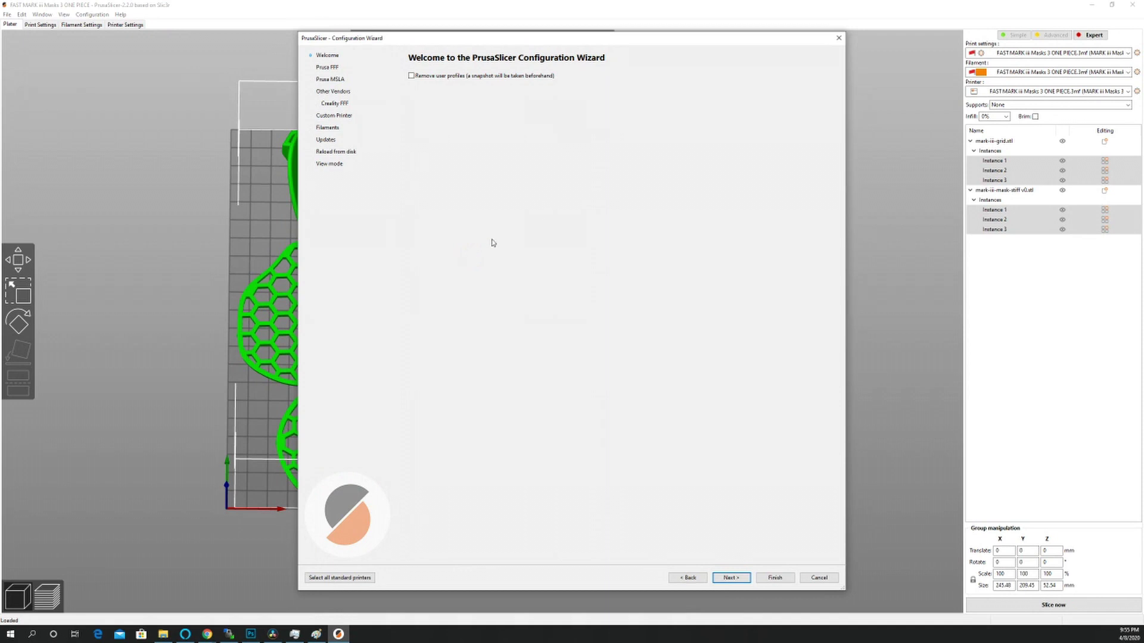
pyautogui.click(334, 104)
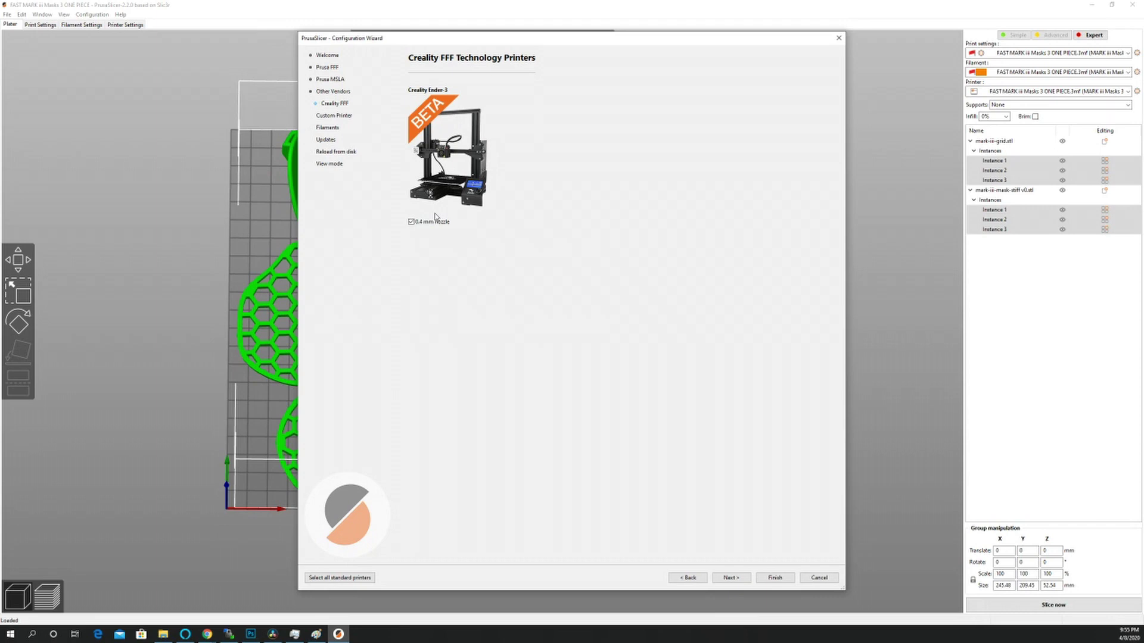
pyautogui.click(735, 579)
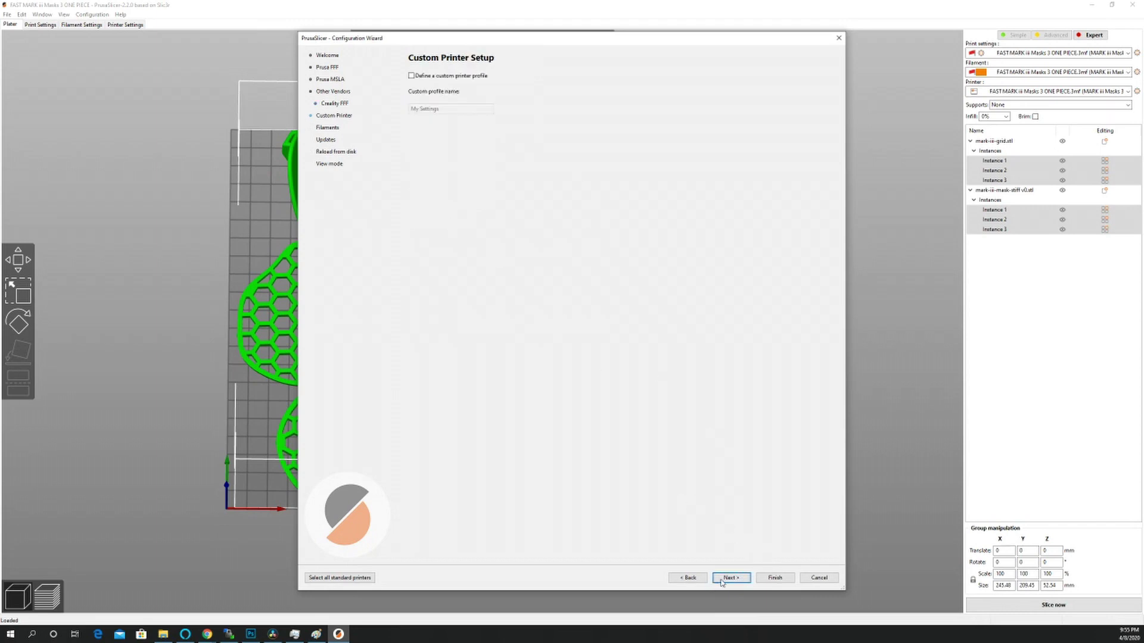
pyautogui.click(815, 579)
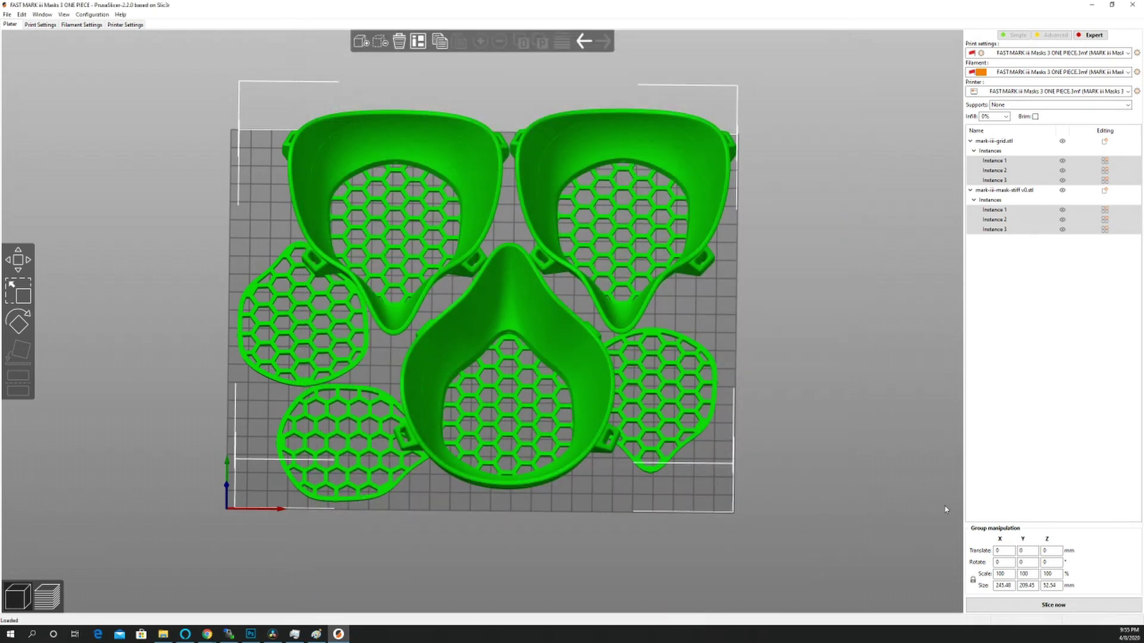
# Step: Switch the printer preset to Creality ENDER-3 and deselect all the parts
pyautogui.click(1128, 91)
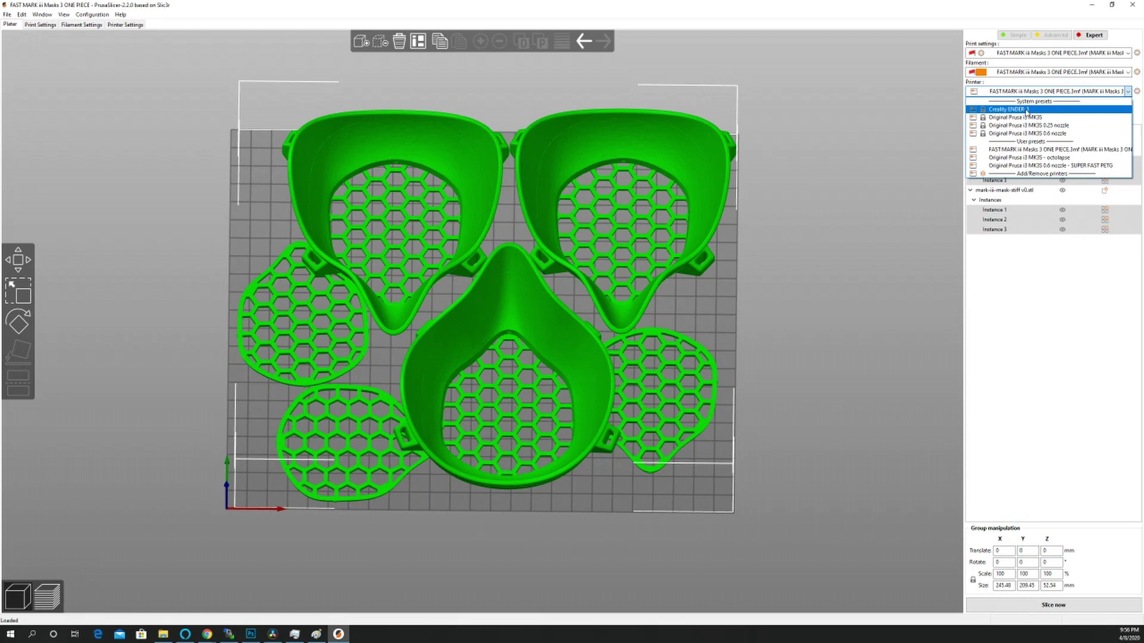
pyautogui.click(1027, 110)
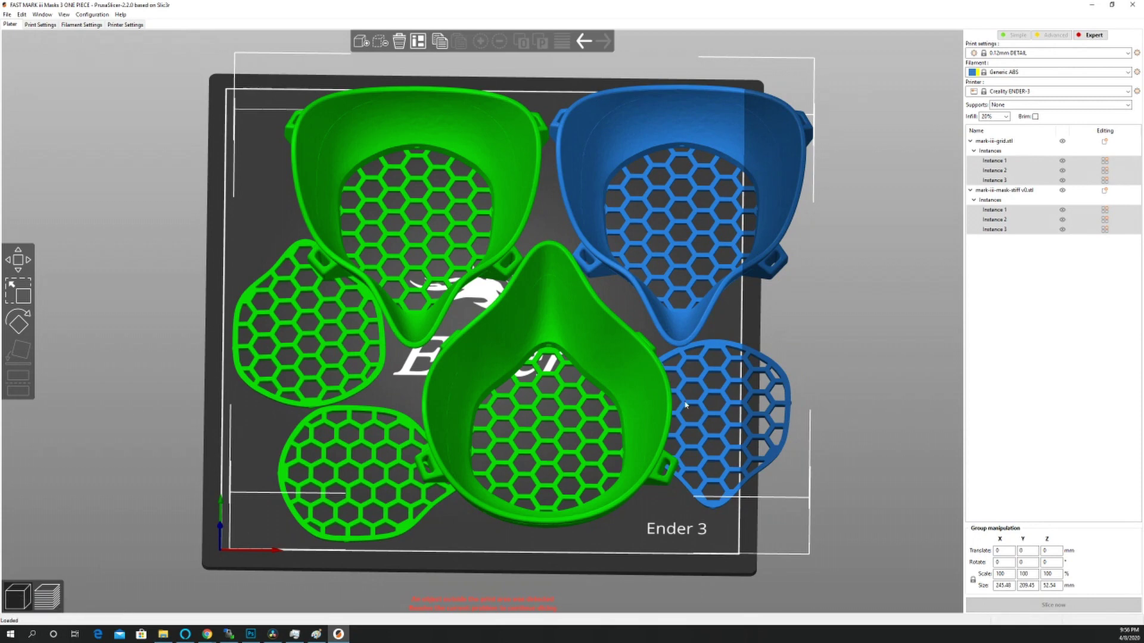
pyautogui.click(921, 274)
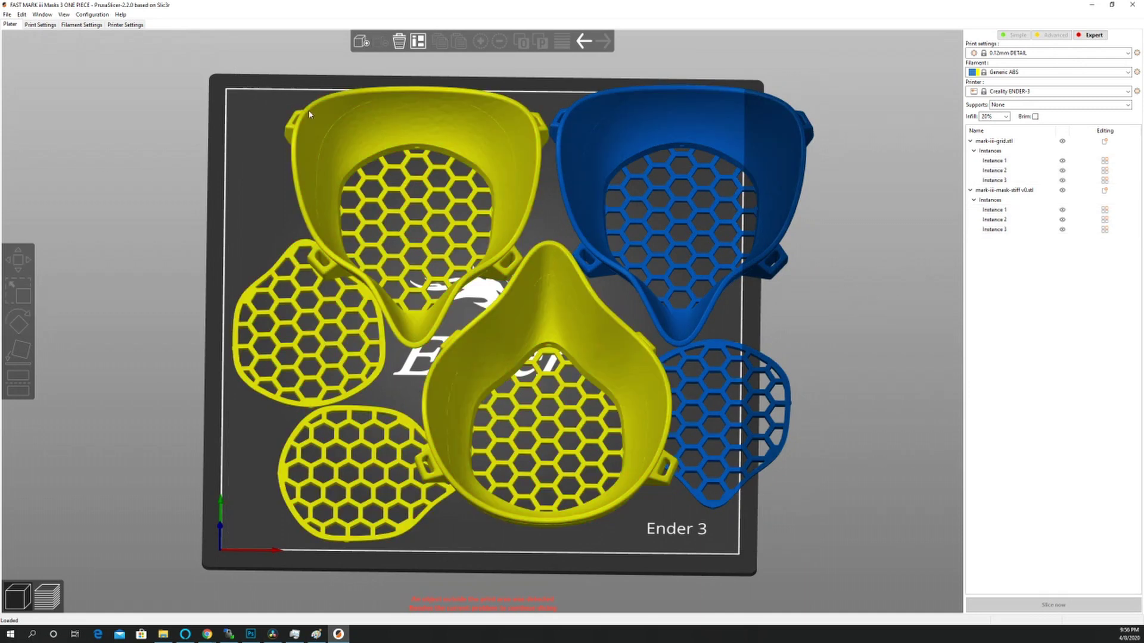
# Step: Delete the mask and the filter grid that extend past the edge of the Ender 3 bed
pyautogui.click(333, 119)
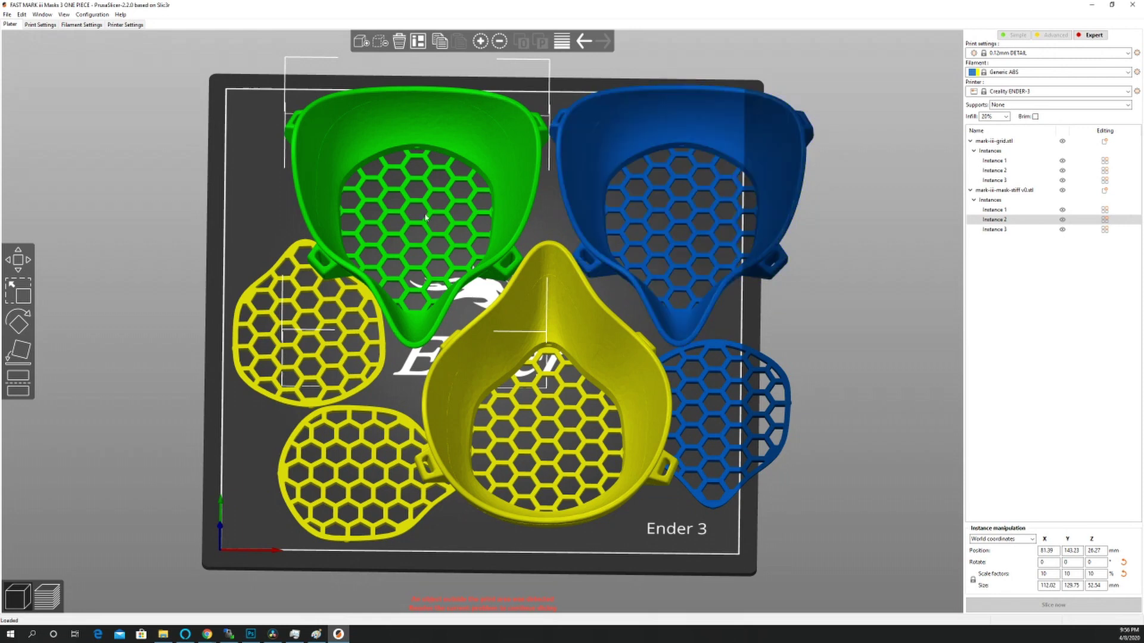
pyautogui.click(704, 196)
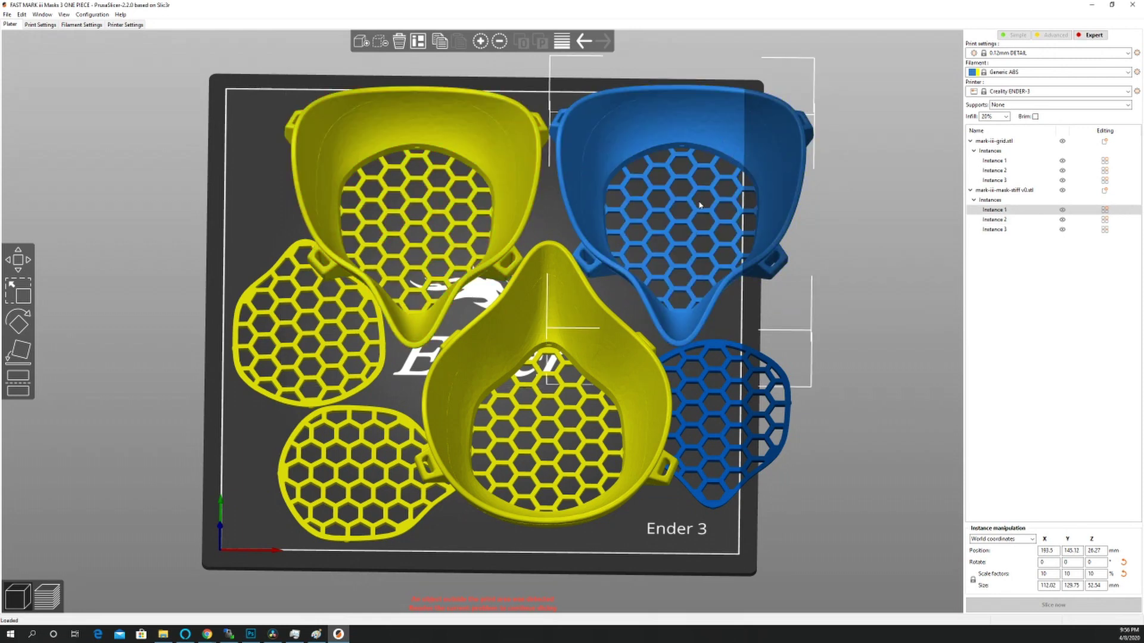
pyautogui.press('Delete')
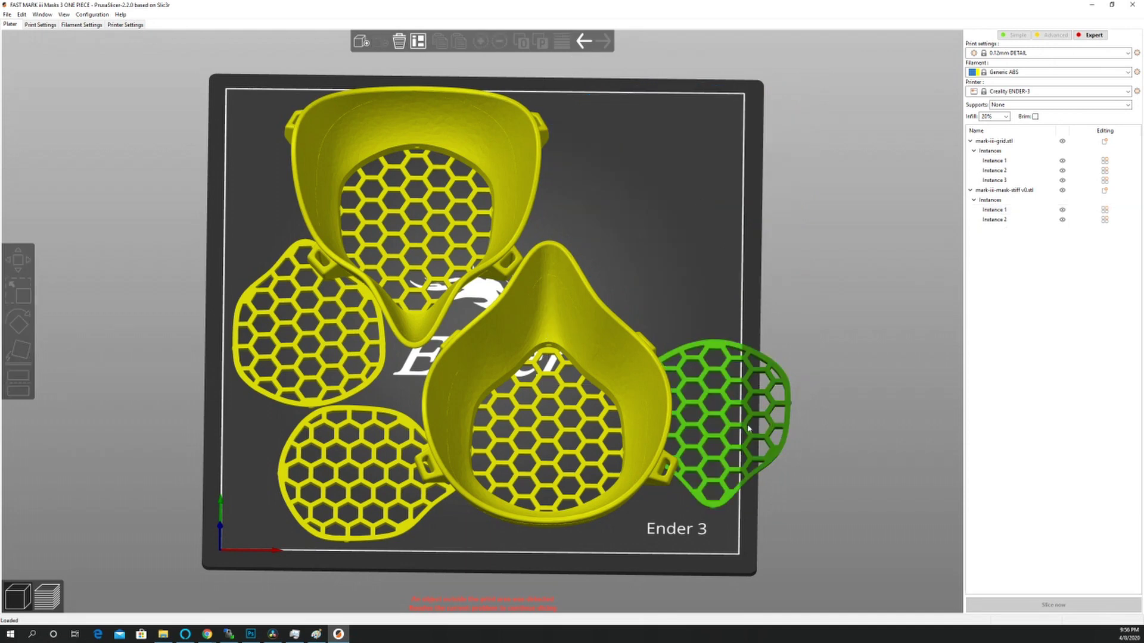
pyautogui.click(747, 428)
pyautogui.press('Delete')
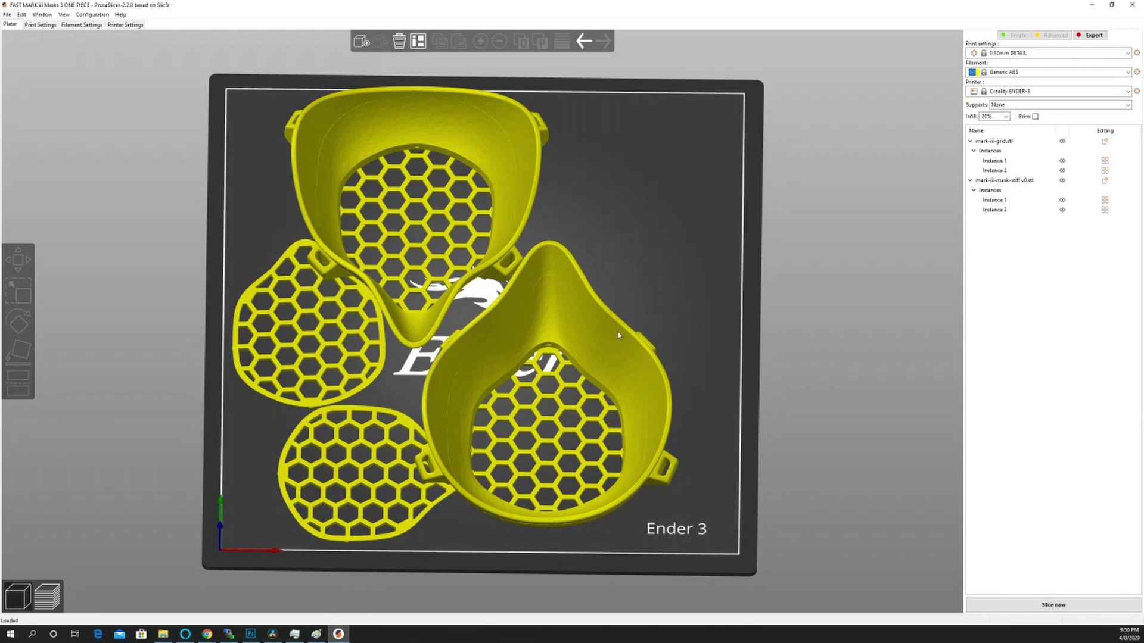
# Step: Try to fit an added third mask, rotated nose-down, into the bed's free rear corner, and delete it again
pyautogui.click(504, 323)
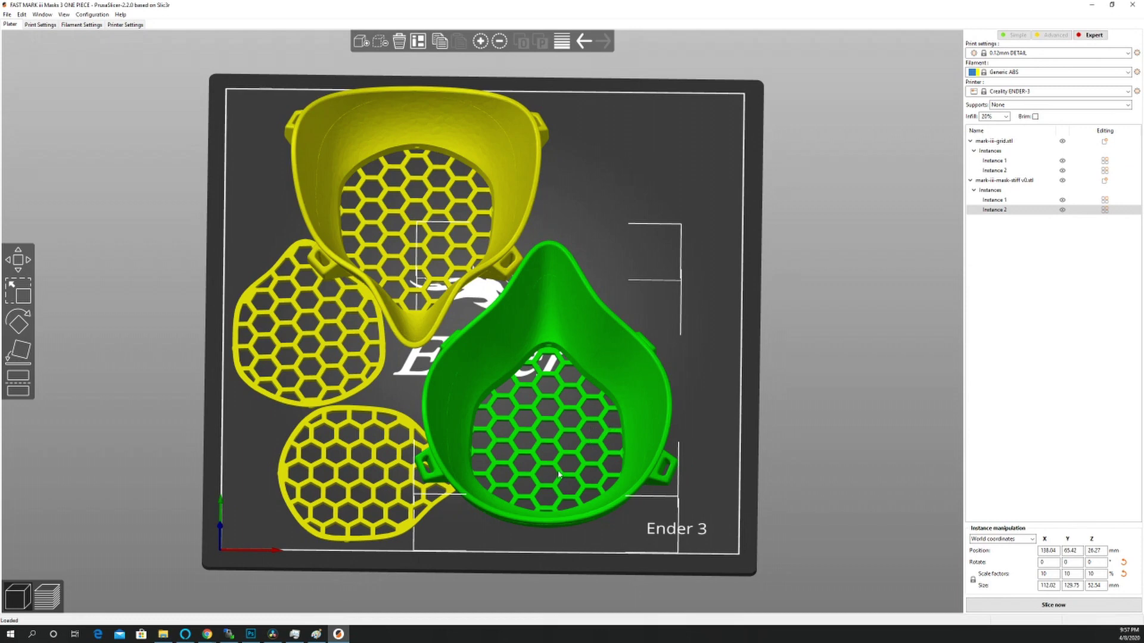
pyautogui.click(480, 42)
pyautogui.moveTo(597, 283); pyautogui.dragTo(686, 134)
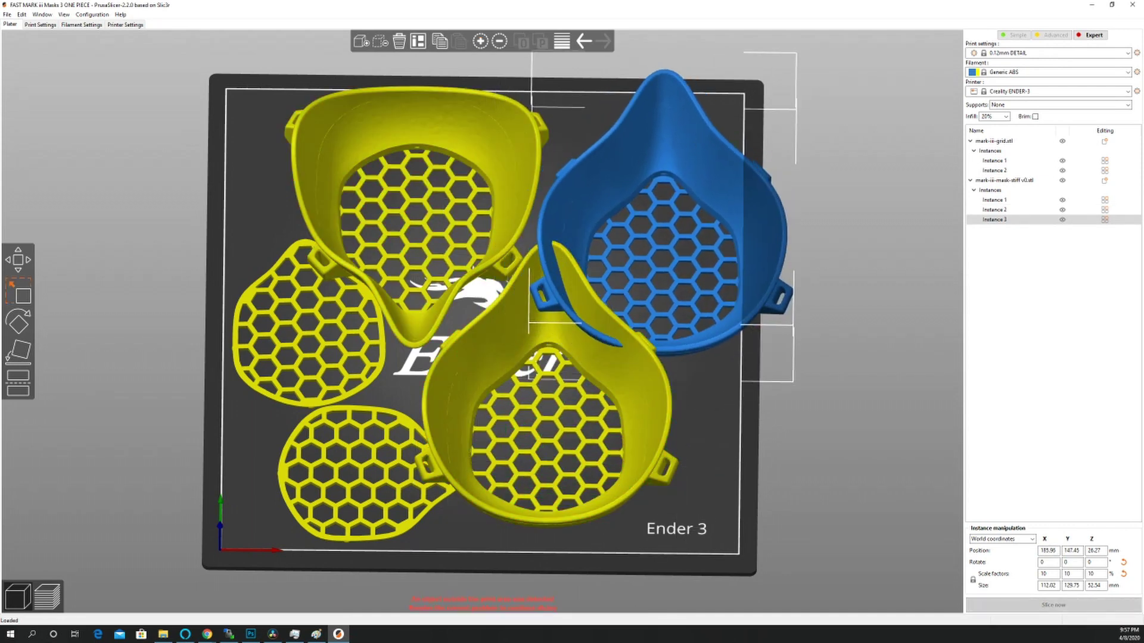
pyautogui.click(18, 324)
pyautogui.moveTo(889, 232); pyautogui.dragTo(303, 226)
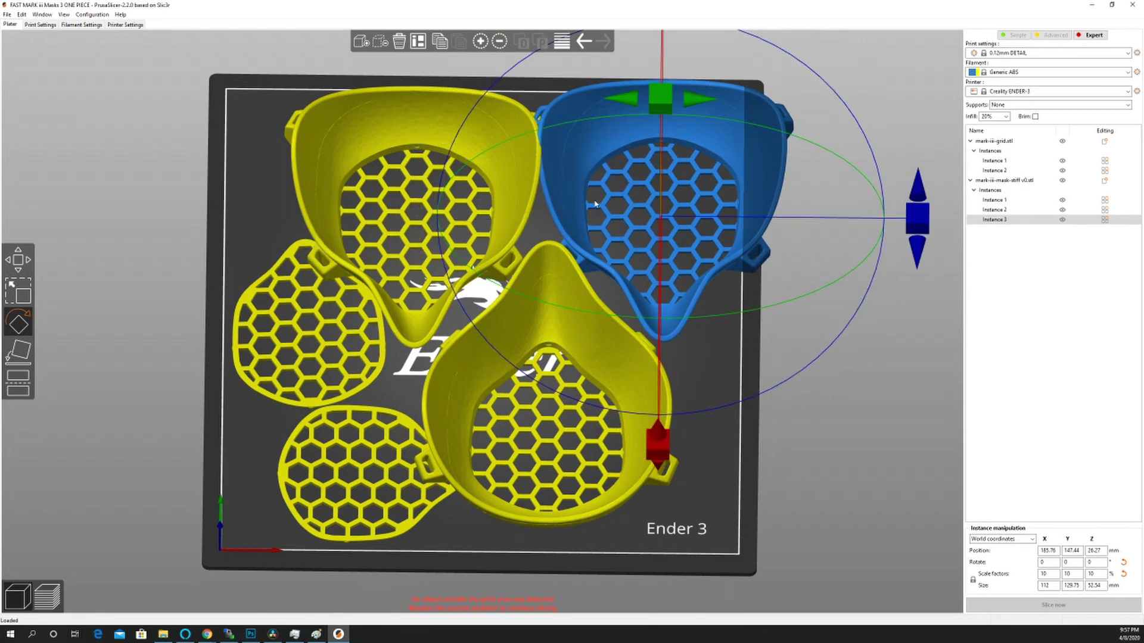
pyautogui.click(22, 127)
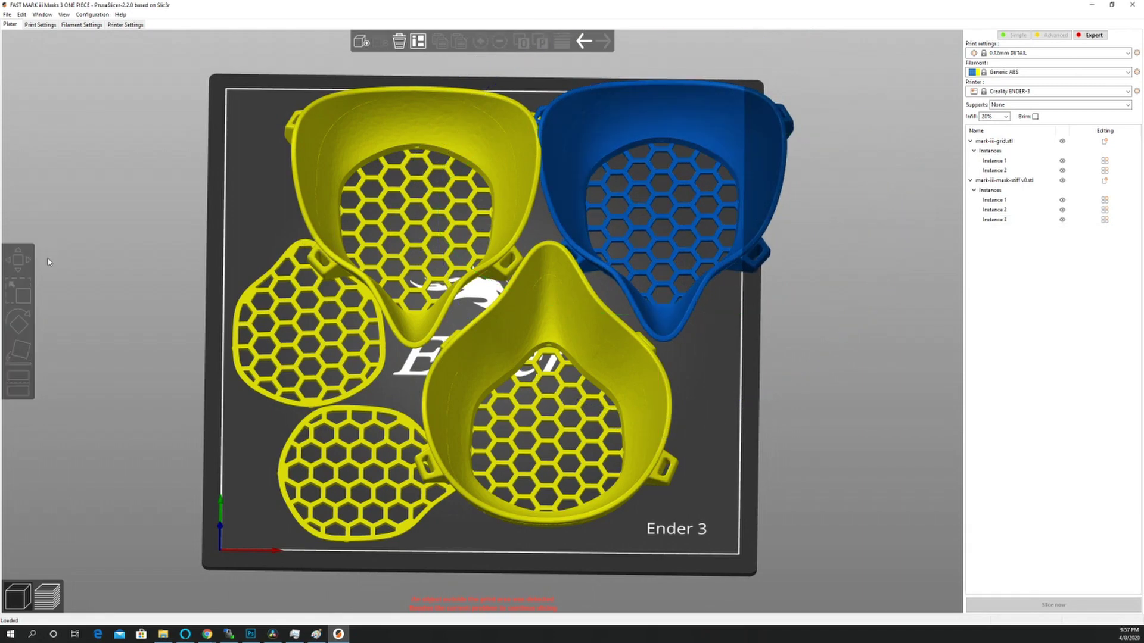
pyautogui.click(776, 168)
pyautogui.press('Delete')
# Step: Spread the two masks and two filter grids apart on the bed, placing the grid beside the rear mask at about X 39.7, Y 112.9 mm
pyautogui.moveTo(716, 273); pyautogui.dragTo(695, 303)
pyautogui.click(677, 323)
pyautogui.moveTo(463, 495); pyautogui.dragTo(472, 485)
pyautogui.moveTo(414, 251); pyautogui.dragTo(440, 224)
pyautogui.click(344, 391)
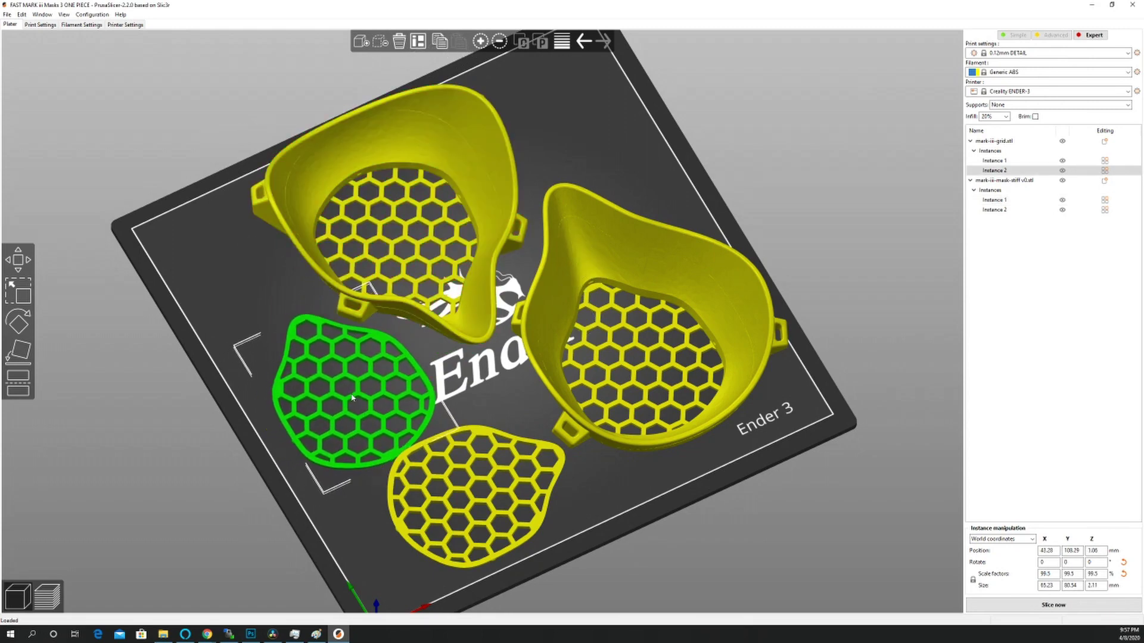
pyautogui.moveTo(352, 398); pyautogui.dragTo(341, 389)
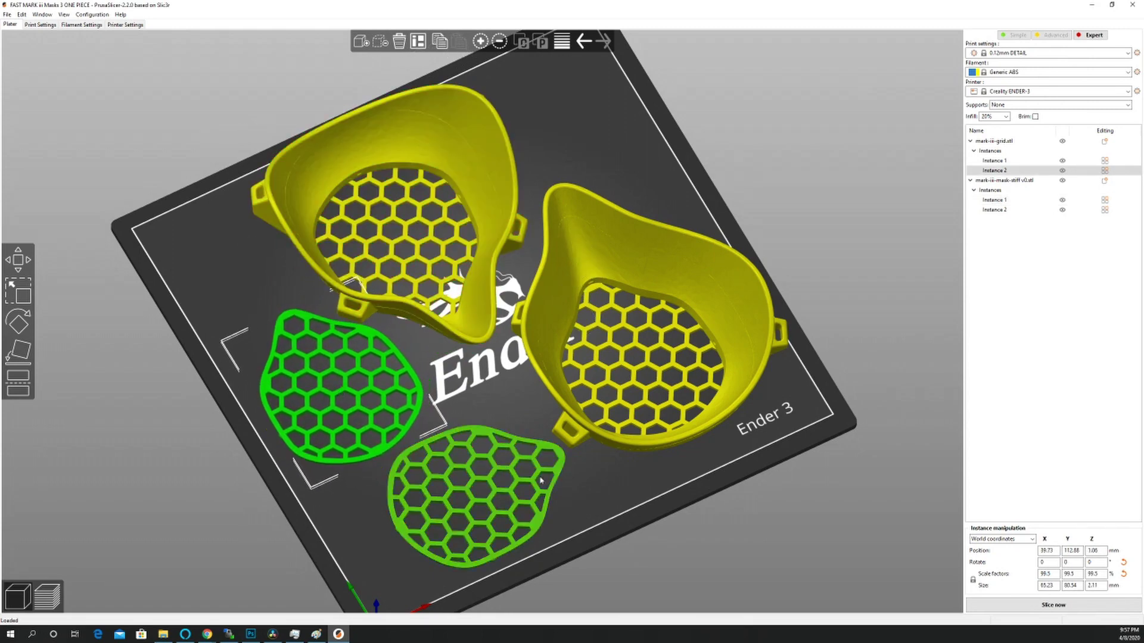
pyautogui.moveTo(572, 480)
pyautogui.mouseDown()
pyautogui.moveTo(631, 485)
pyautogui.moveTo(575, 477)
pyautogui.moveTo(595, 484)
pyautogui.moveTo(587, 489)
pyautogui.mouseUp()
pyautogui.press('1')
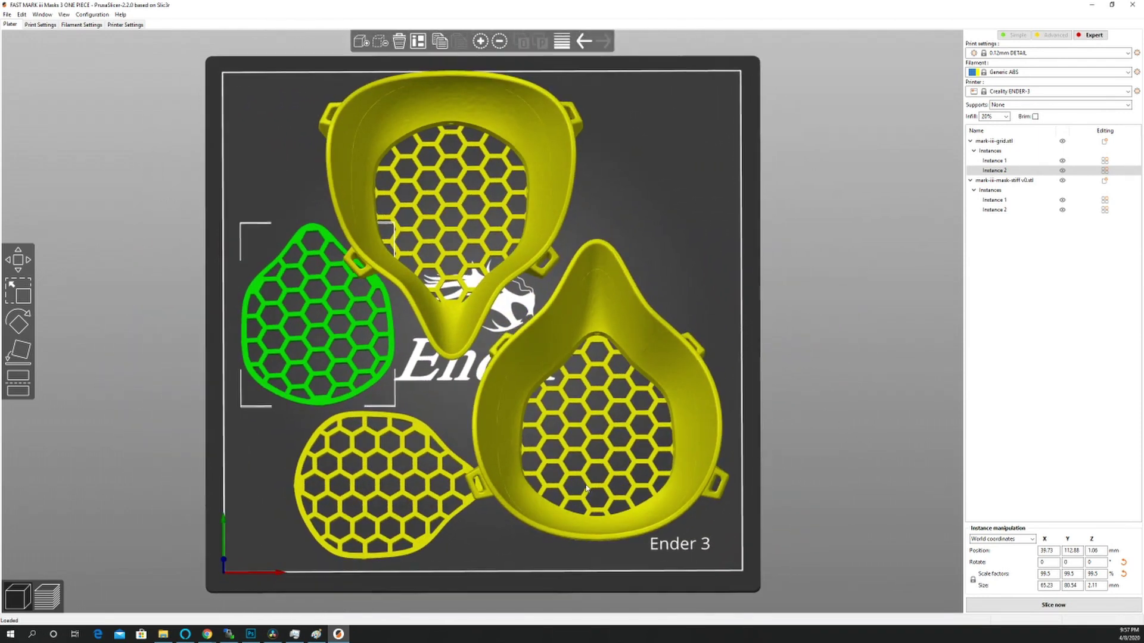
pyautogui.moveTo(662, 307); pyautogui.dragTo(669, 295)
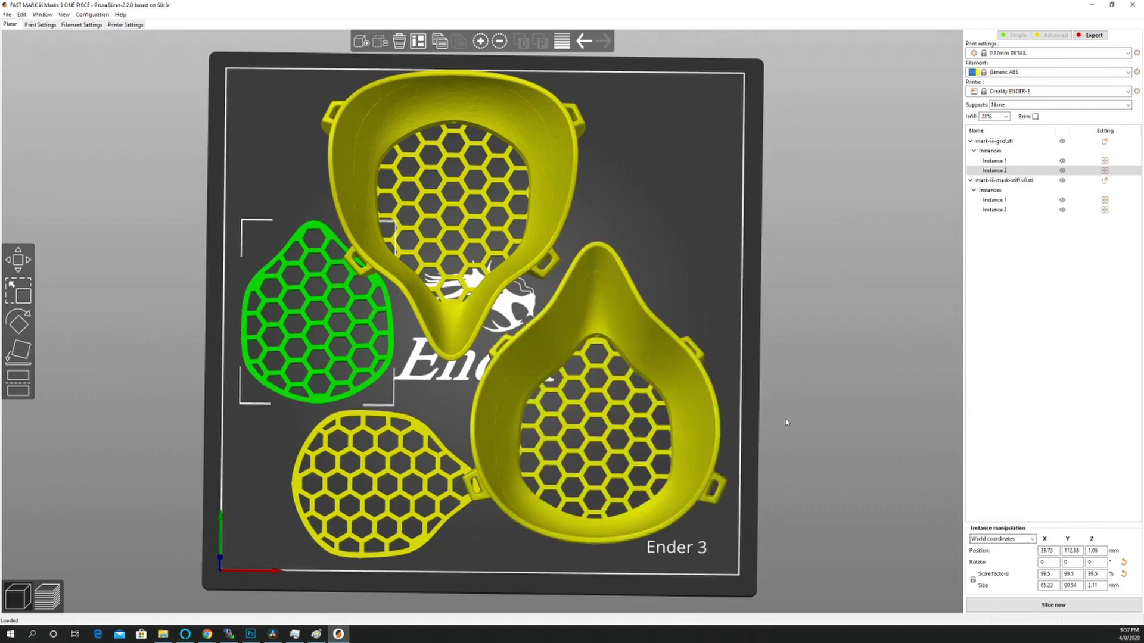
# Step: Slice the two masks and two grids, and view the sliced preview from a low angle
pyautogui.click(1056, 606)
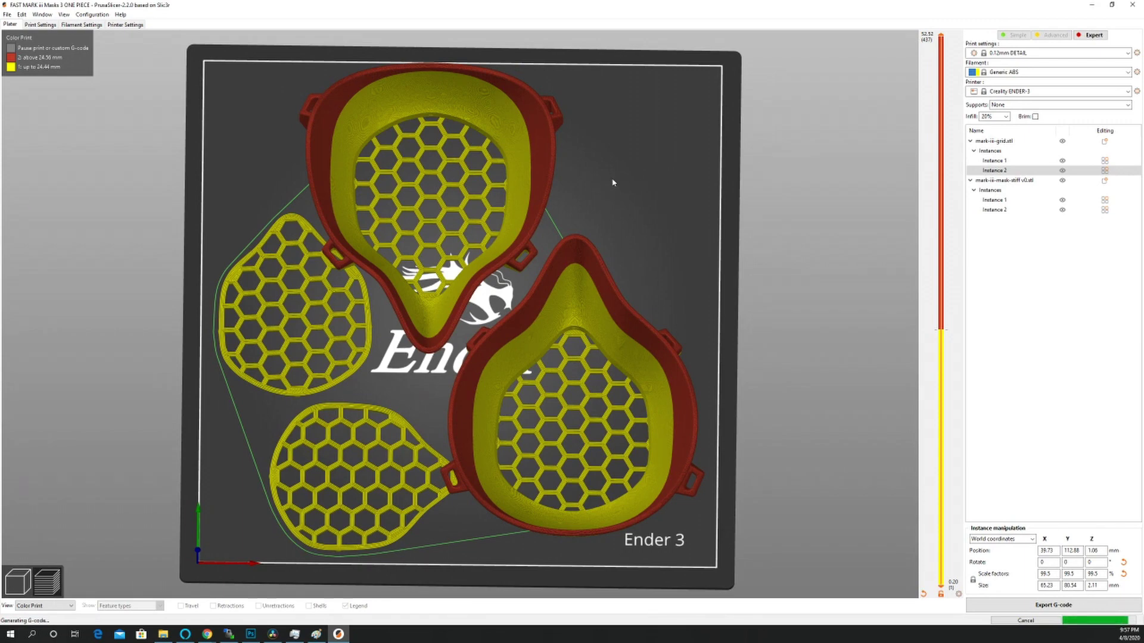
pyautogui.moveTo(684, 242); pyautogui.dragTo(626, 212)
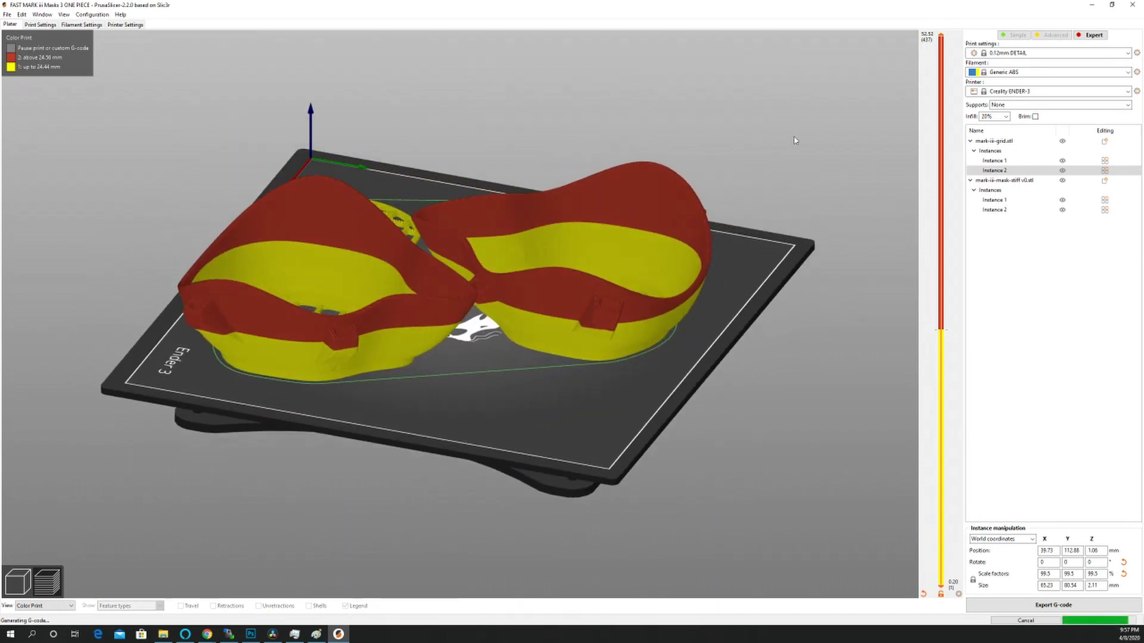
# Step: Examine the masks' sliced layers up close with the preview cut at 19.64 mm, and restore the full-height preview
pyautogui.moveTo(942, 40); pyautogui.dragTo(936, 380)
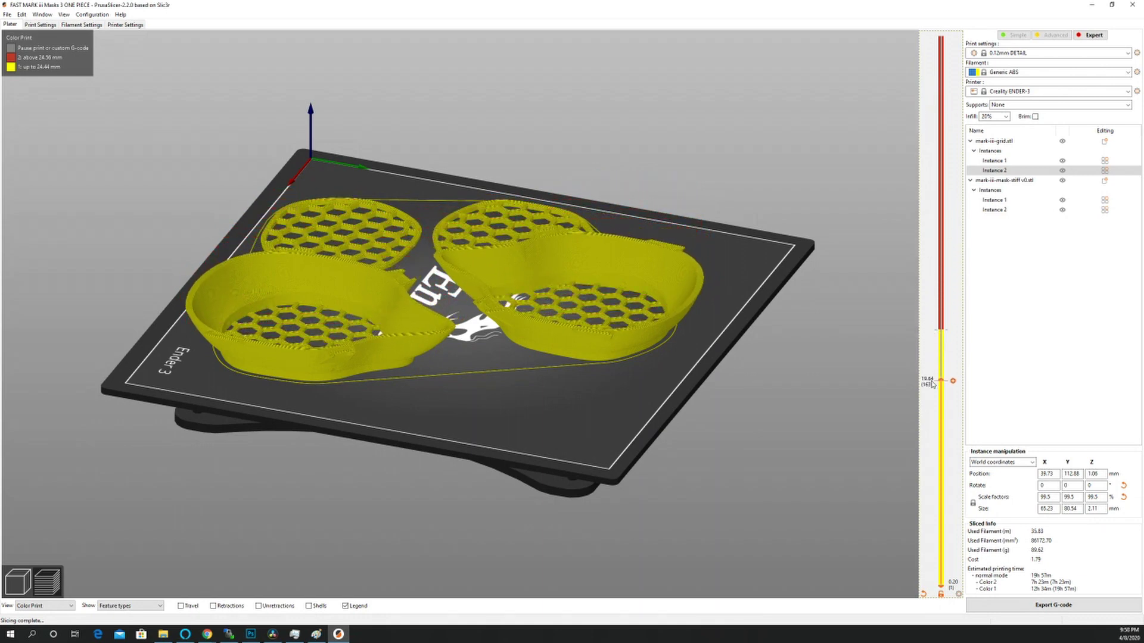
pyautogui.scroll(3, 700, 410)
pyautogui.moveTo(699, 410); pyautogui.dragTo(549, 454)
pyautogui.scroll(3, 561, 491)
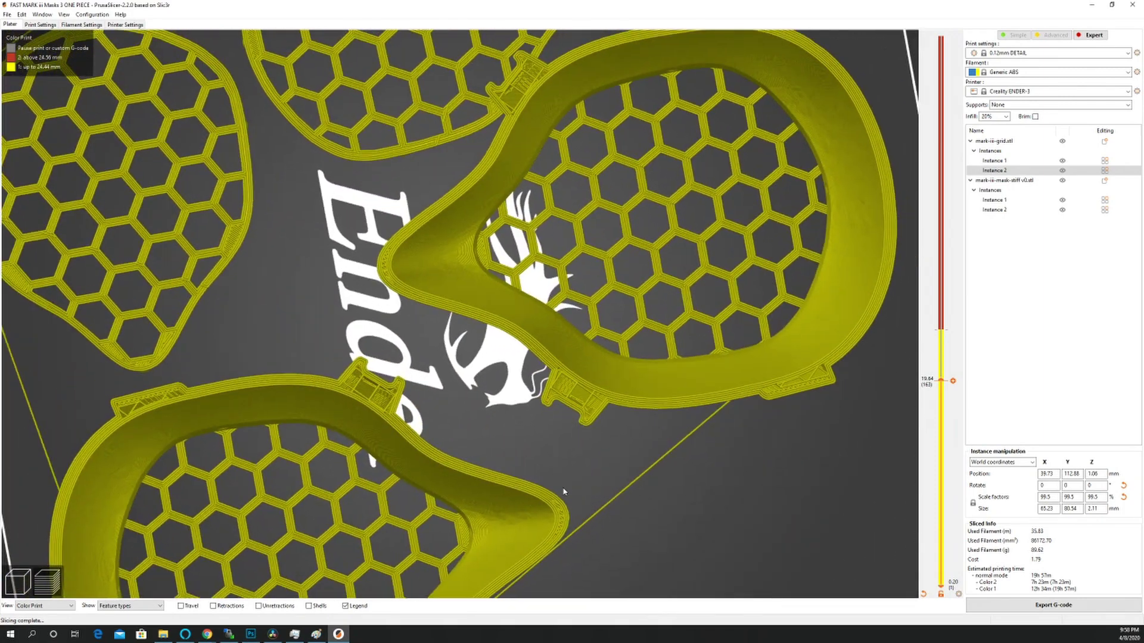
pyautogui.moveTo(615, 484)
pyautogui.mouseDown()
pyautogui.moveTo(625, 417)
pyautogui.moveTo(632, 476)
pyautogui.mouseUp()
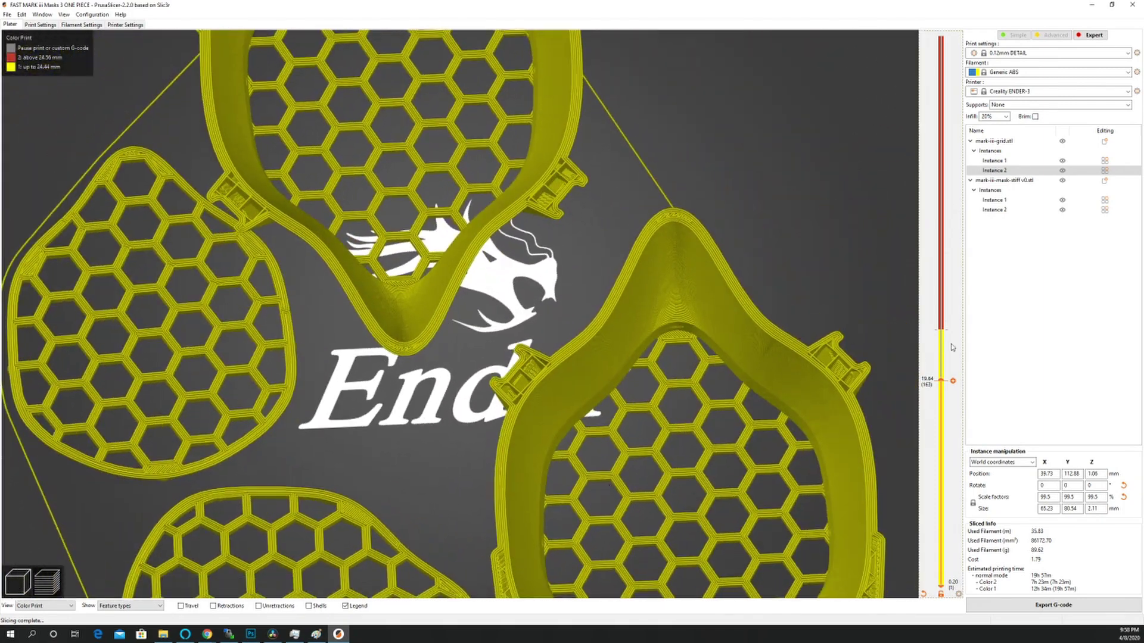
pyautogui.moveTo(940, 386); pyautogui.dragTo(931, 30)
pyautogui.scroll(-6, 771, 167)
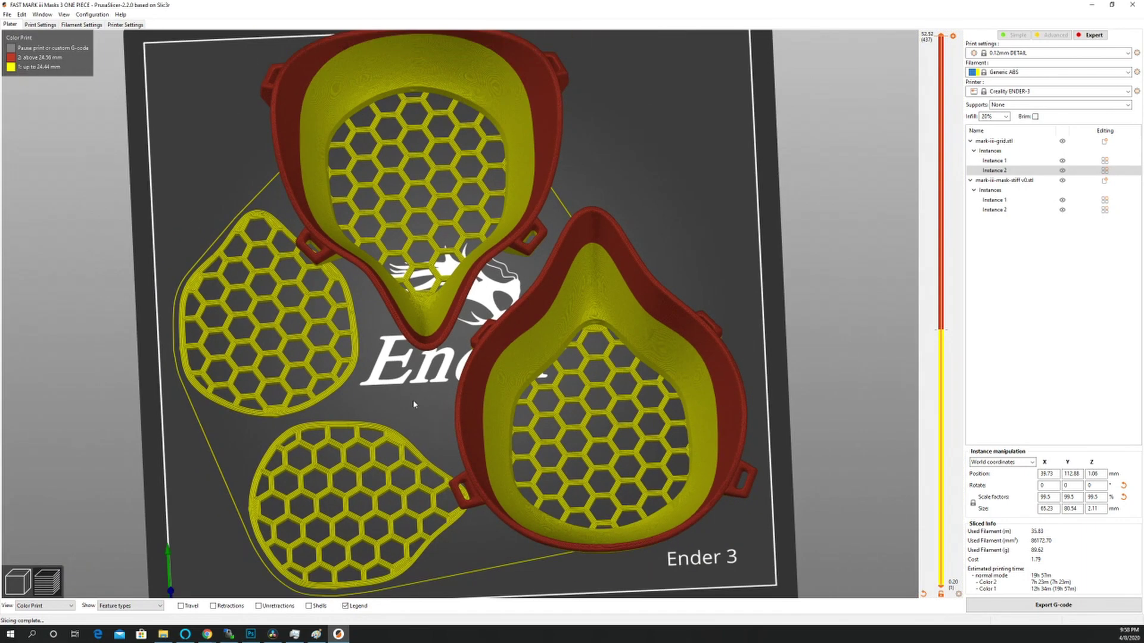
# Step: Inspect the sliced preview coloured by speed, cutting it at 26.24 mm and restoring the full height
pyautogui.moveTo(413, 399); pyautogui.dragTo(388, 365)
pyautogui.press('1')
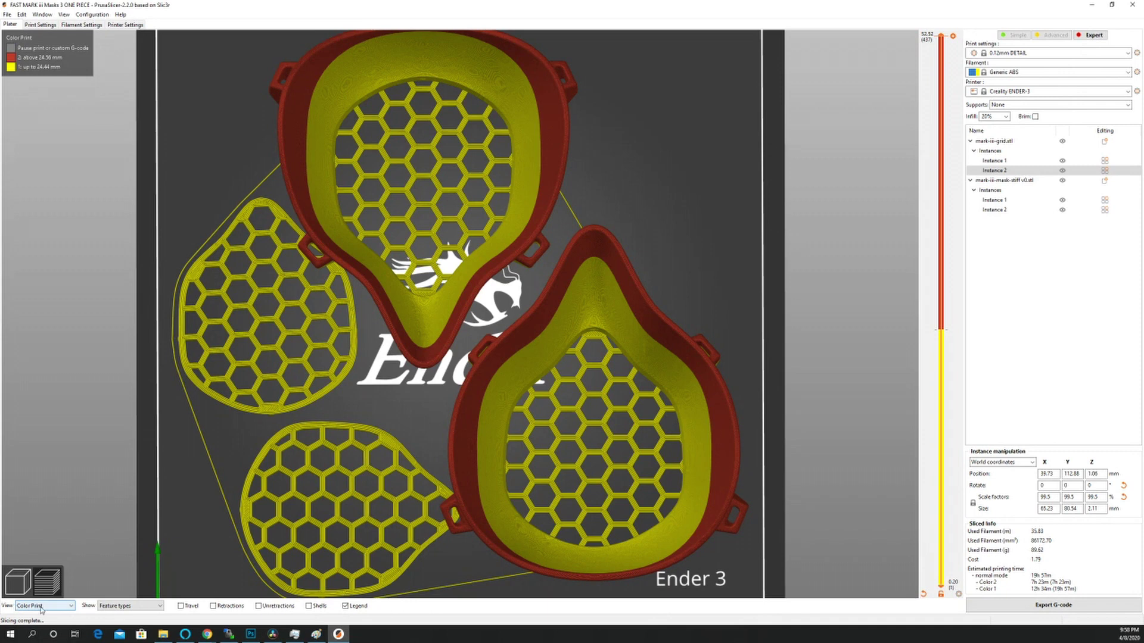
pyautogui.click(67, 607)
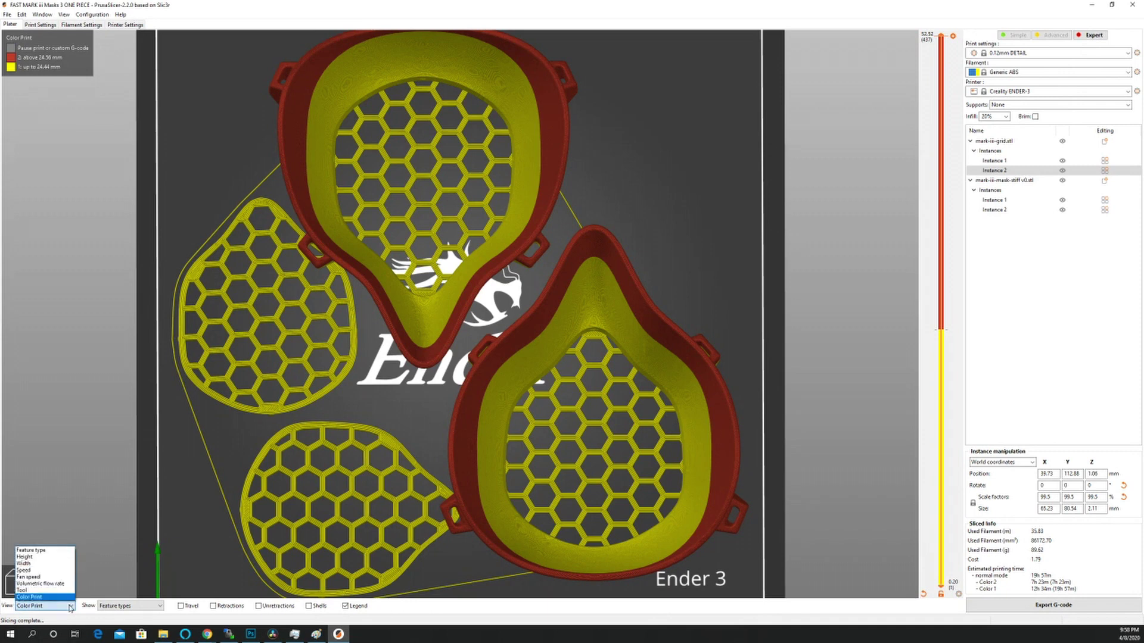
pyautogui.click(33, 572)
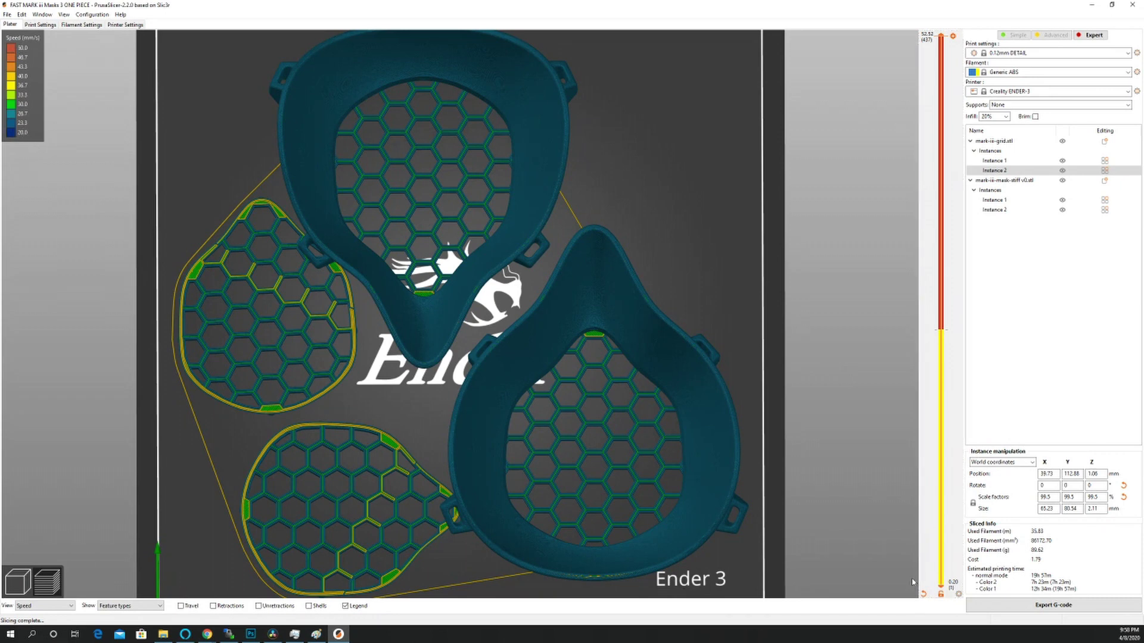
pyautogui.moveTo(939, 587)
pyautogui.mouseDown()
pyautogui.moveTo(929, 357)
pyautogui.moveTo(912, 313)
pyautogui.mouseUp()
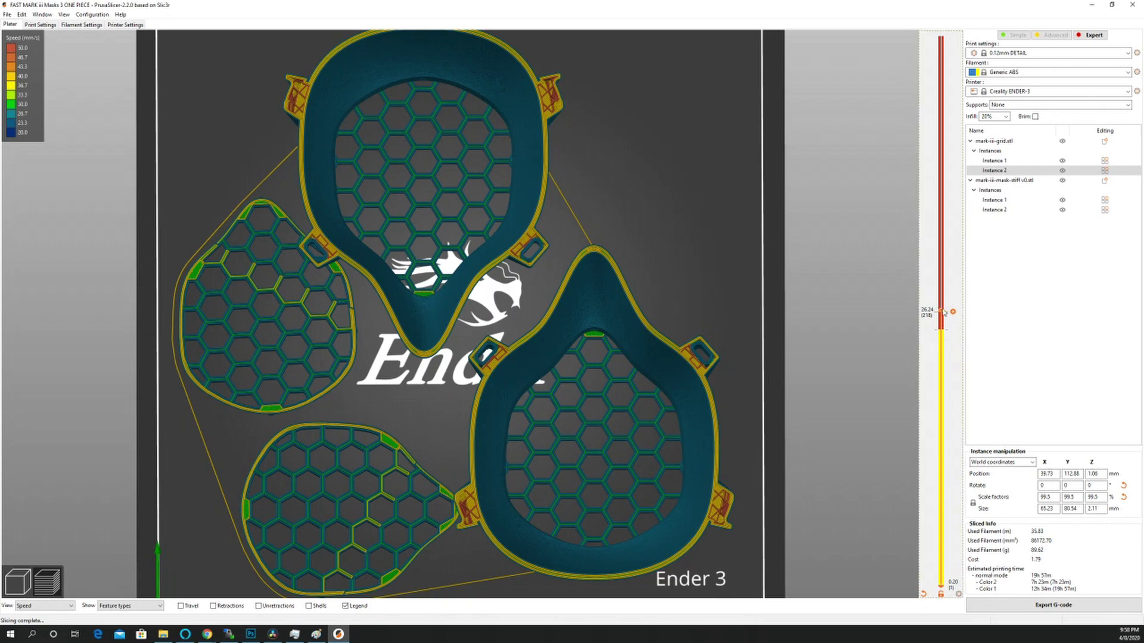
pyautogui.moveTo(944, 312); pyautogui.dragTo(942, 36)
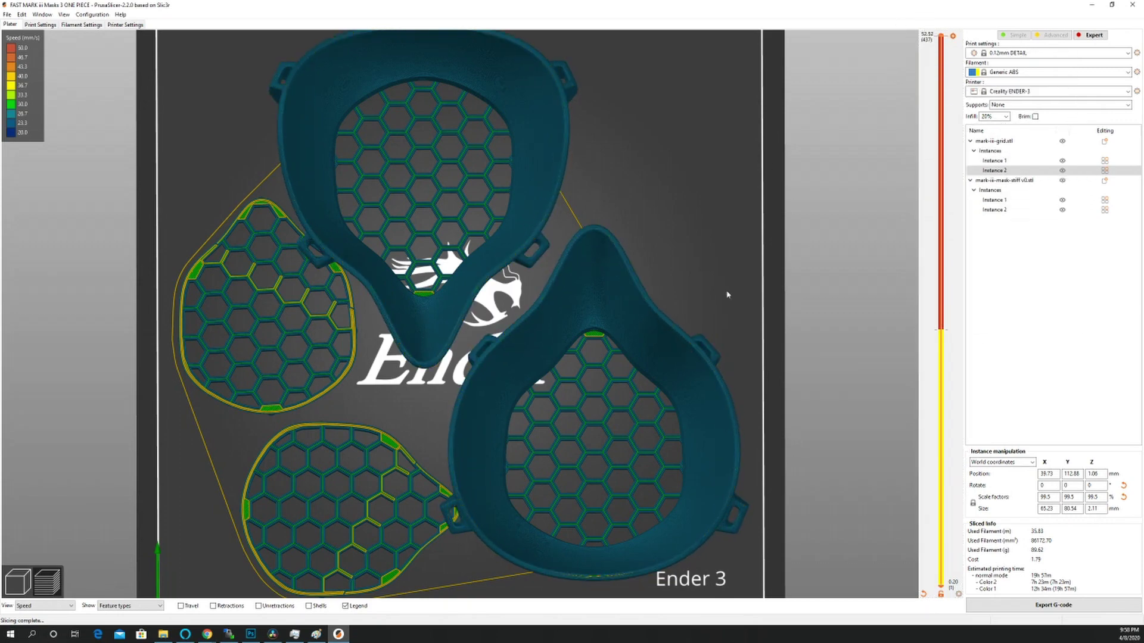
pyautogui.moveTo(728, 293)
pyautogui.mouseDown()
pyautogui.moveTo(712, 211)
pyautogui.moveTo(641, 238)
pyautogui.moveTo(680, 296)
pyautogui.moveTo(733, 288)
pyautogui.moveTo(718, 288)
pyautogui.moveTo(724, 276)
pyautogui.mouseUp()
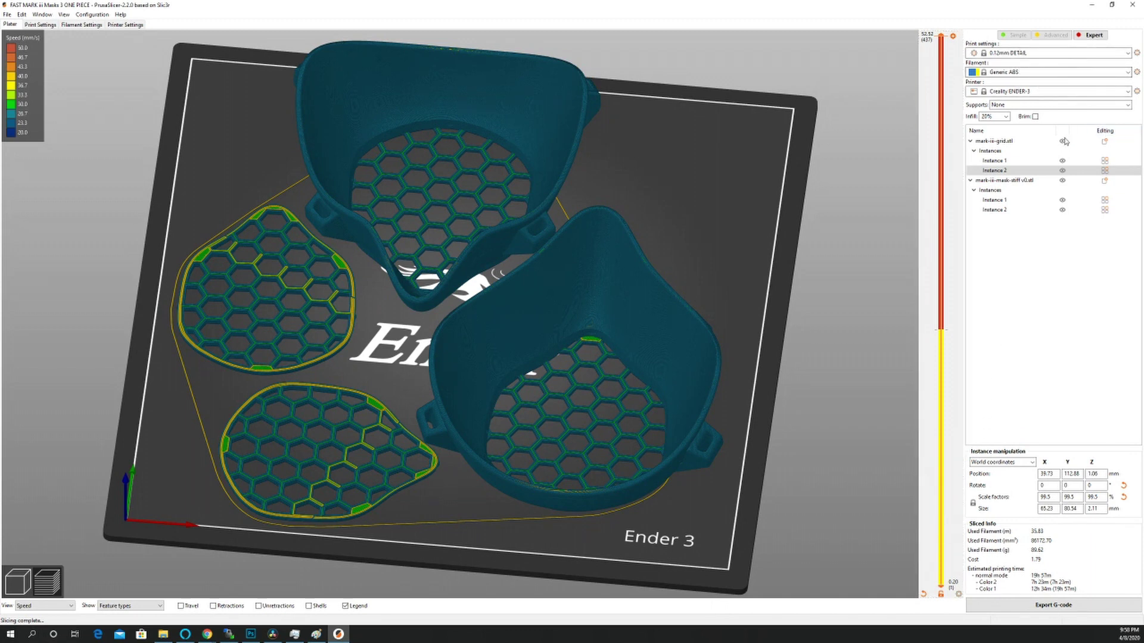
# Step: Change the filament preset to Generic PETG, keeping the Creality ENDER-3 printer
pyautogui.click(1021, 93)
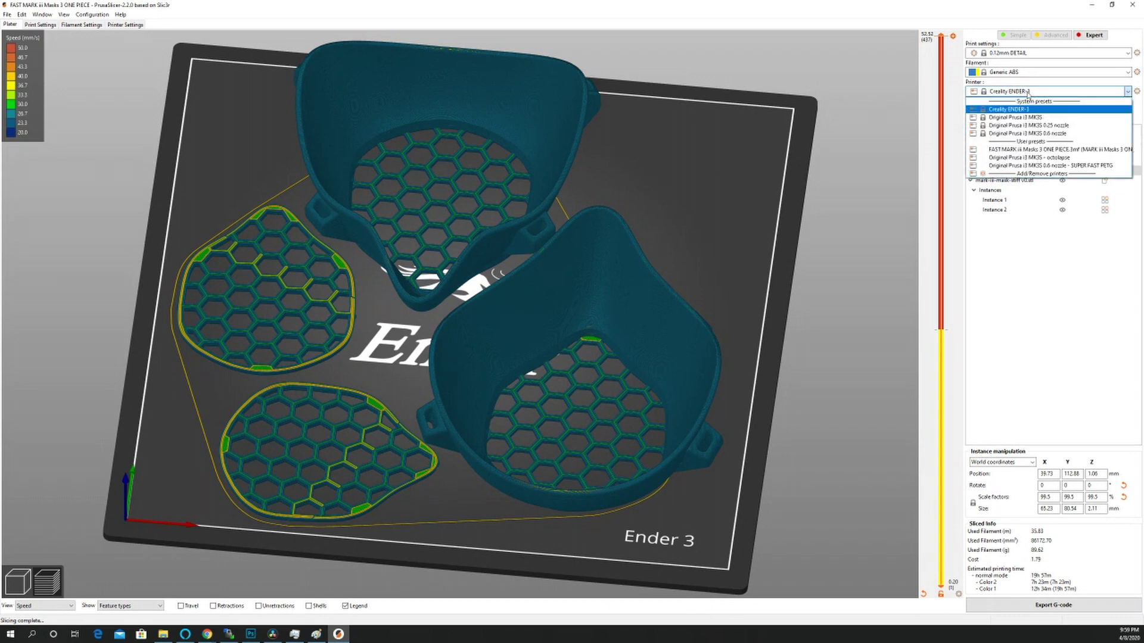
pyautogui.click(1021, 92)
pyautogui.click(1023, 73)
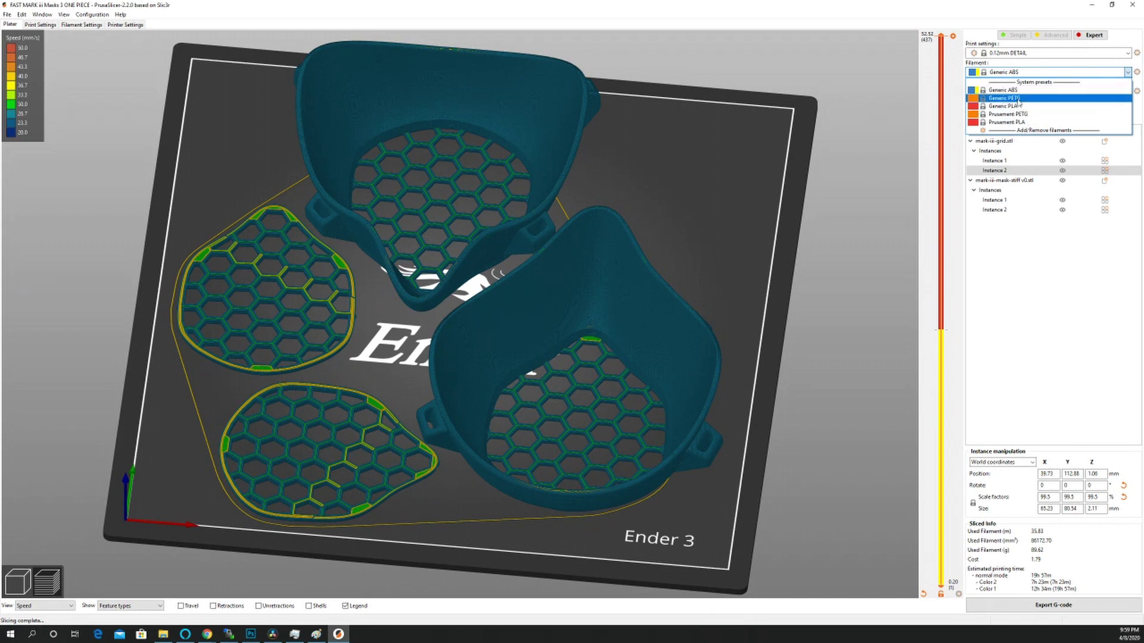
pyautogui.click(1018, 99)
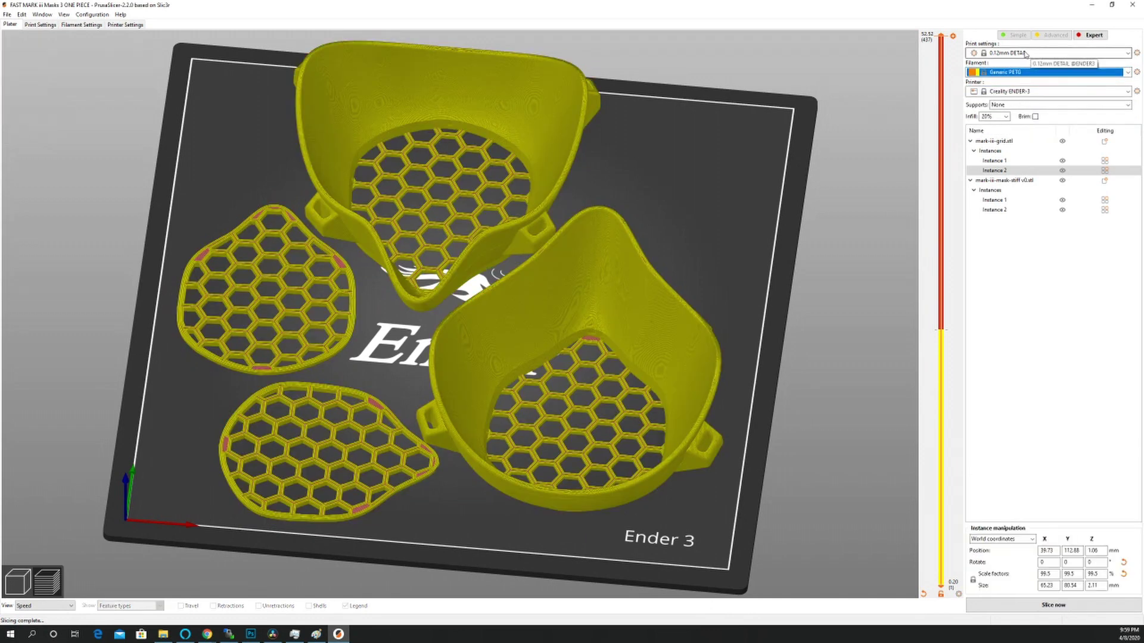
# Step: Switch the print profile to 0.24mm DRAFT and re-slice the two masks and two grids
pyautogui.click(1030, 55)
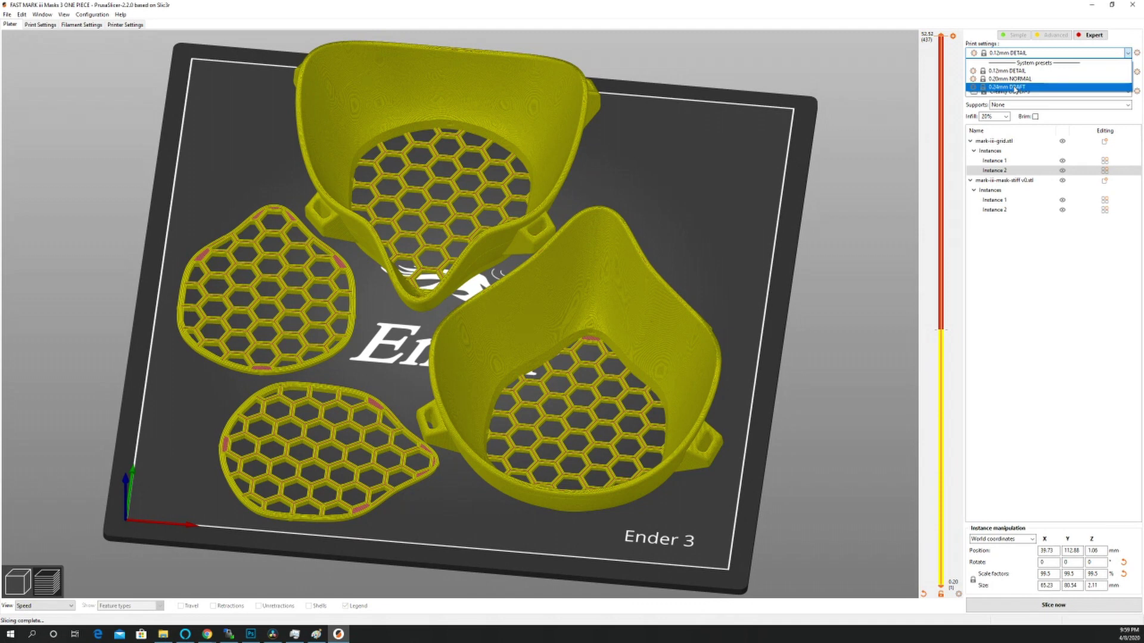
pyautogui.click(1015, 88)
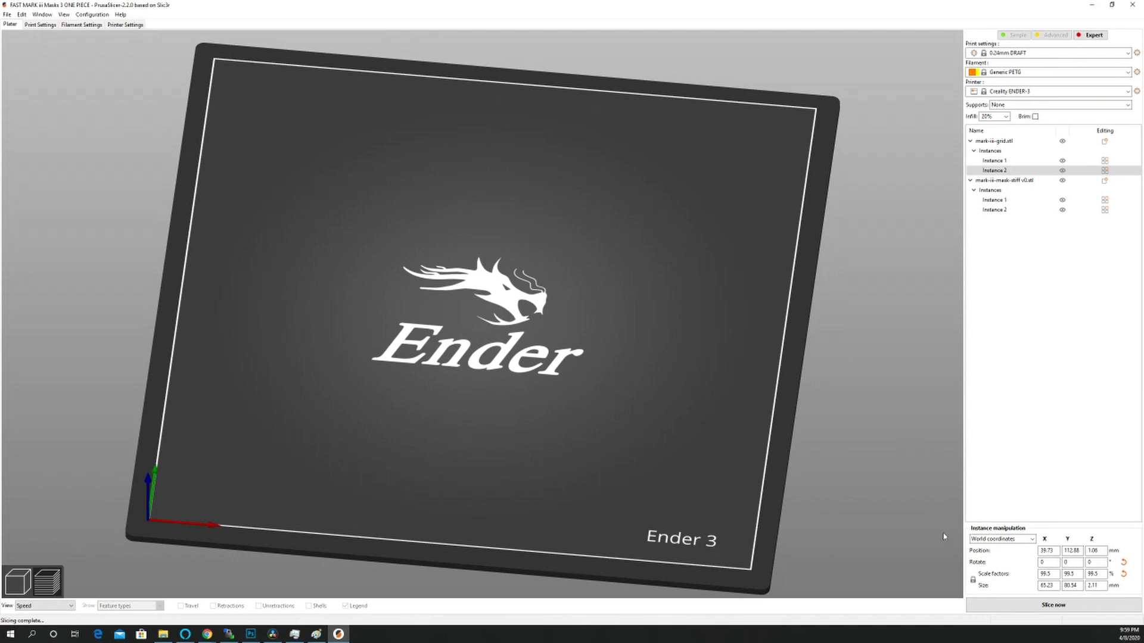
pyautogui.click(1050, 609)
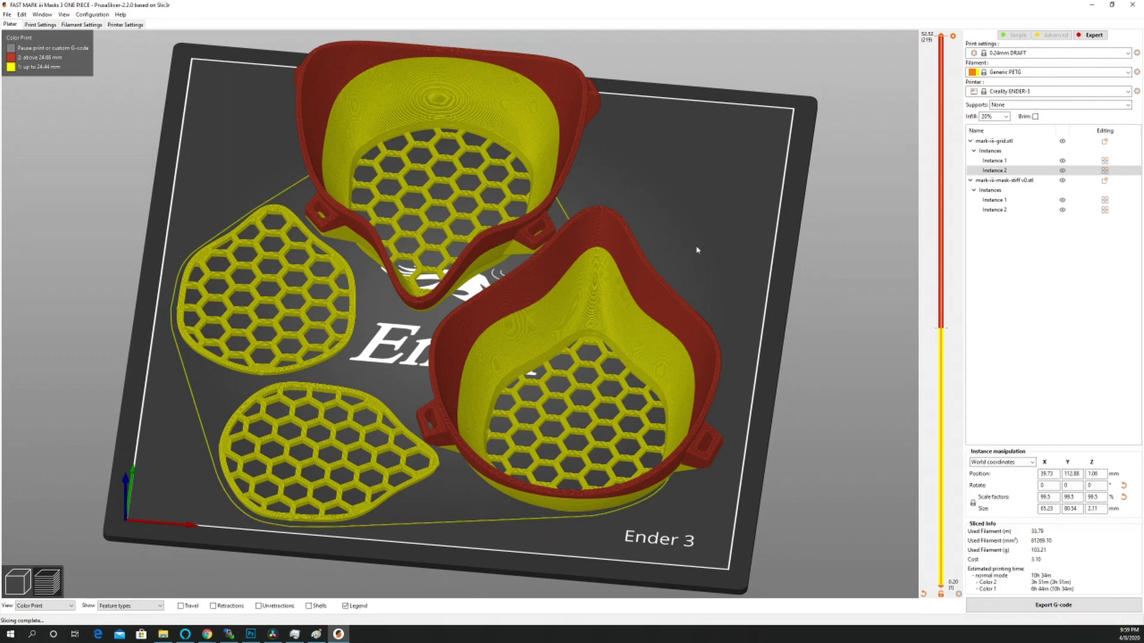
pyautogui.moveTo(661, 221)
pyautogui.mouseDown()
pyautogui.moveTo(615, 166)
pyautogui.moveTo(676, 242)
pyautogui.moveTo(661, 225)
pyautogui.mouseUp()
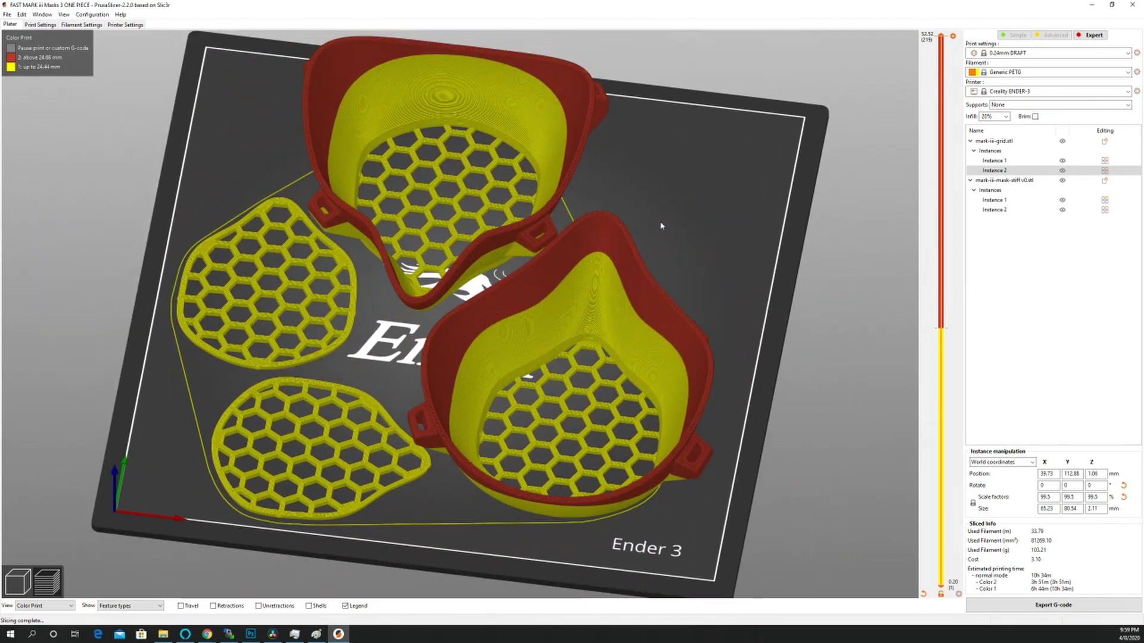
# Step: Set the minimum number of perimeters for the vertical shells to 3
pyautogui.click(40, 24)
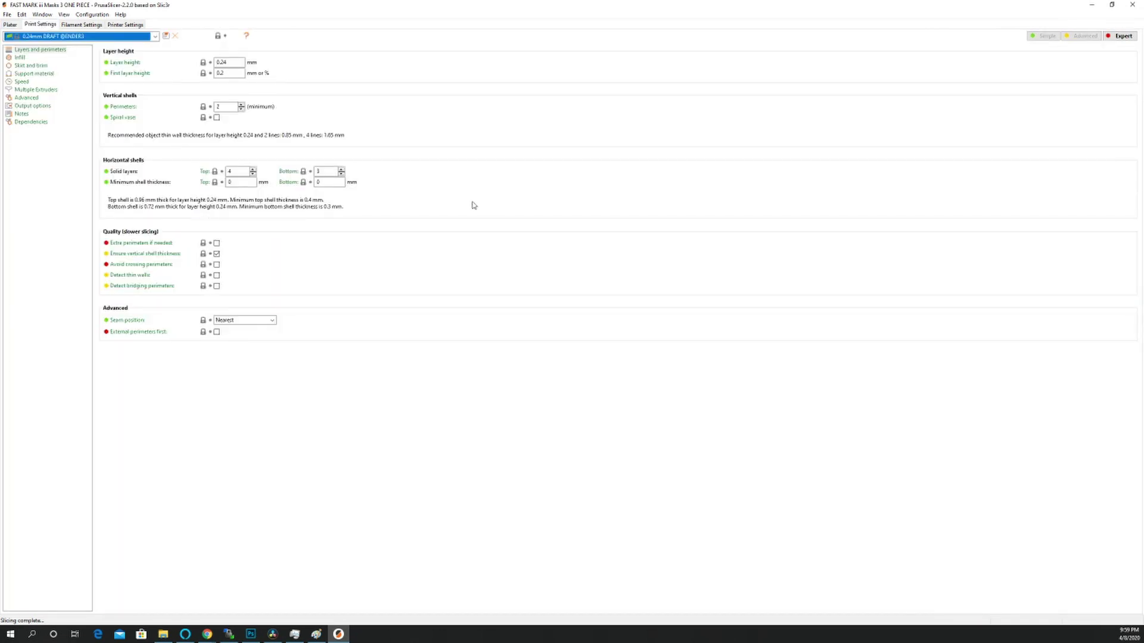
pyautogui.doubleClick(224, 108)
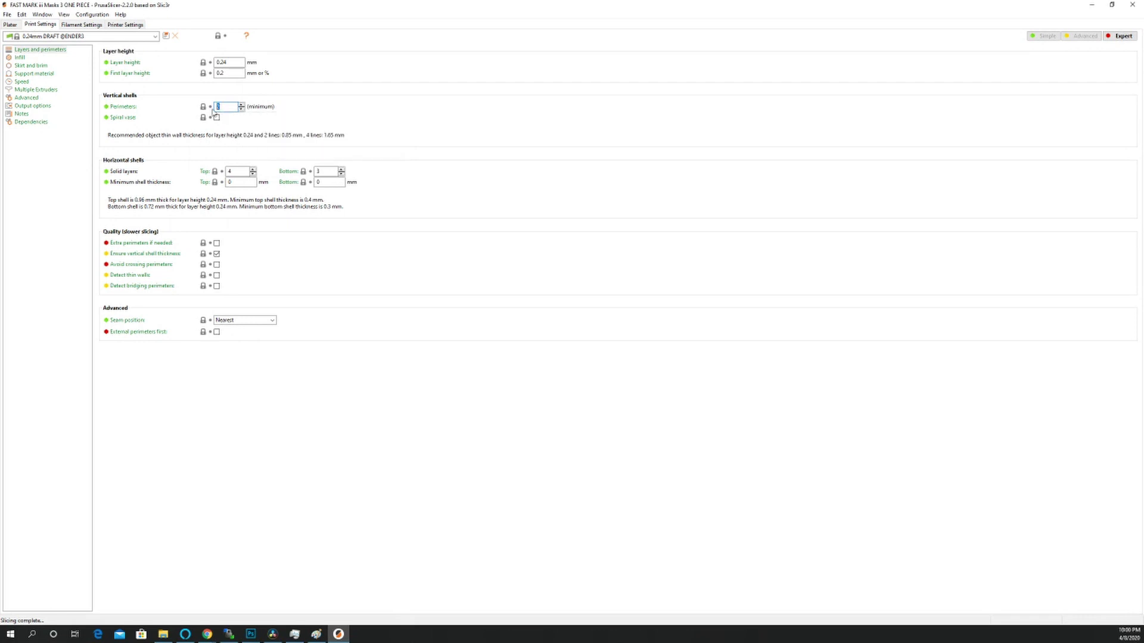
pyautogui.click(241, 108)
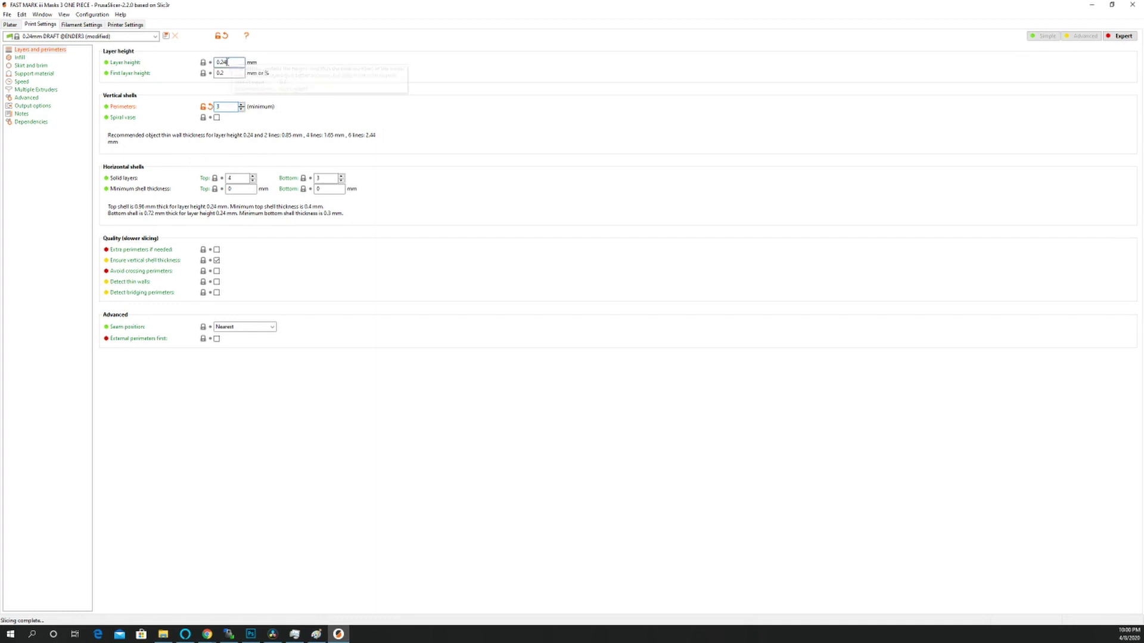
# Step: Set the layer height to 0.32 mm and re-slice the plate
pyautogui.doubleClick(234, 62)
pyautogui.write('32')
pyautogui.press('Tab')
pyautogui.click(9, 25)
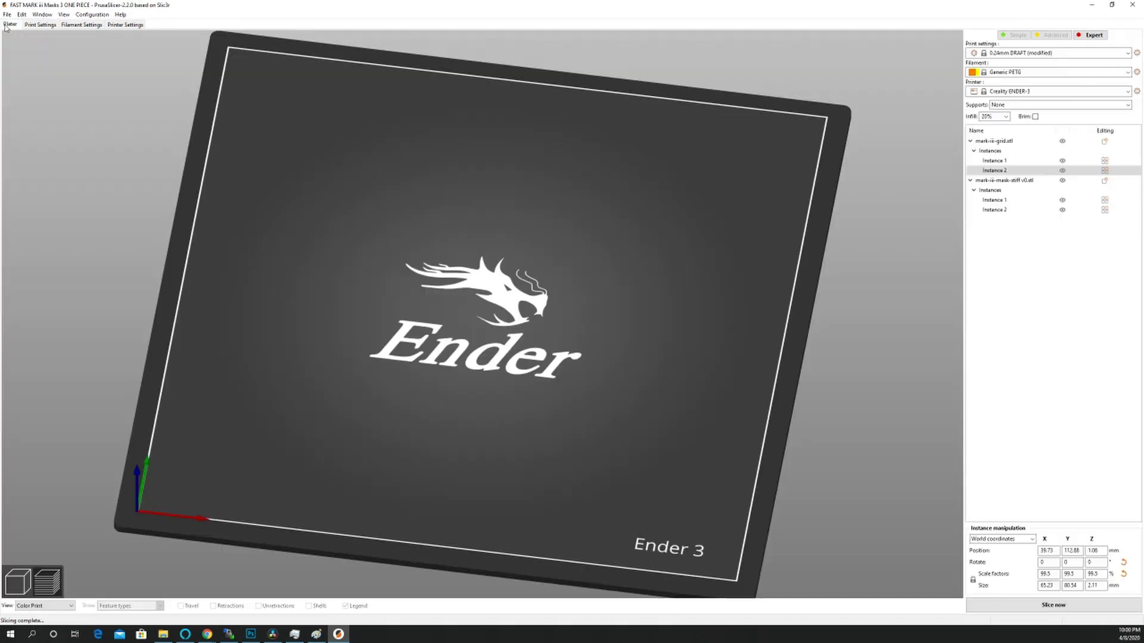
pyautogui.click(1132, 608)
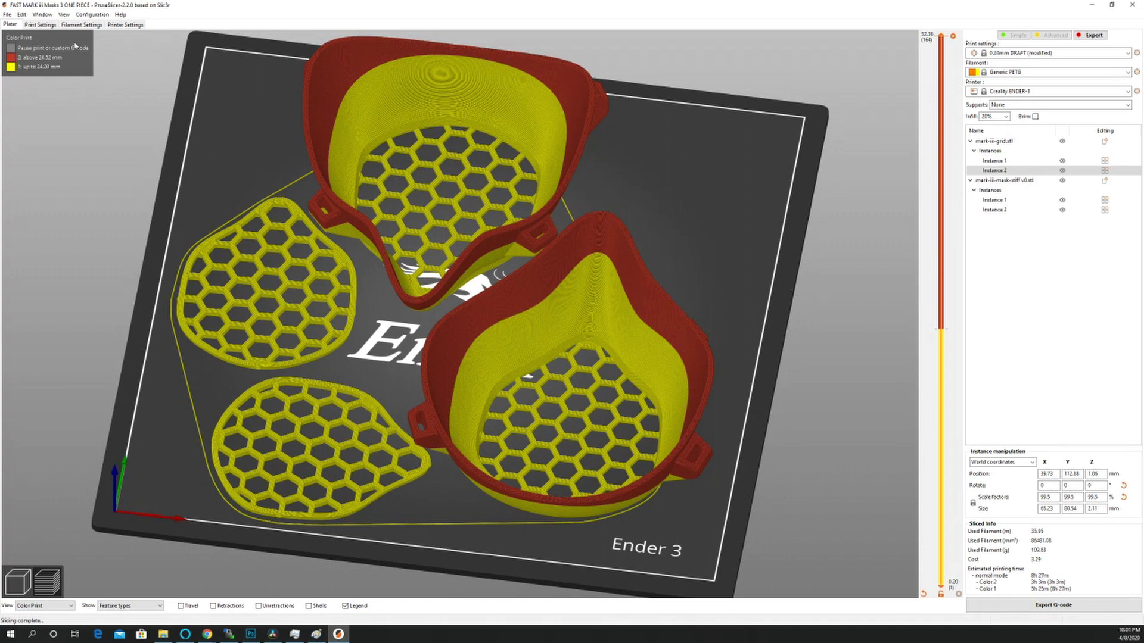
# Step: Enable the quality options for detecting bridging perimeters, detecting thin walls and adding extra perimeters if needed
pyautogui.click(40, 25)
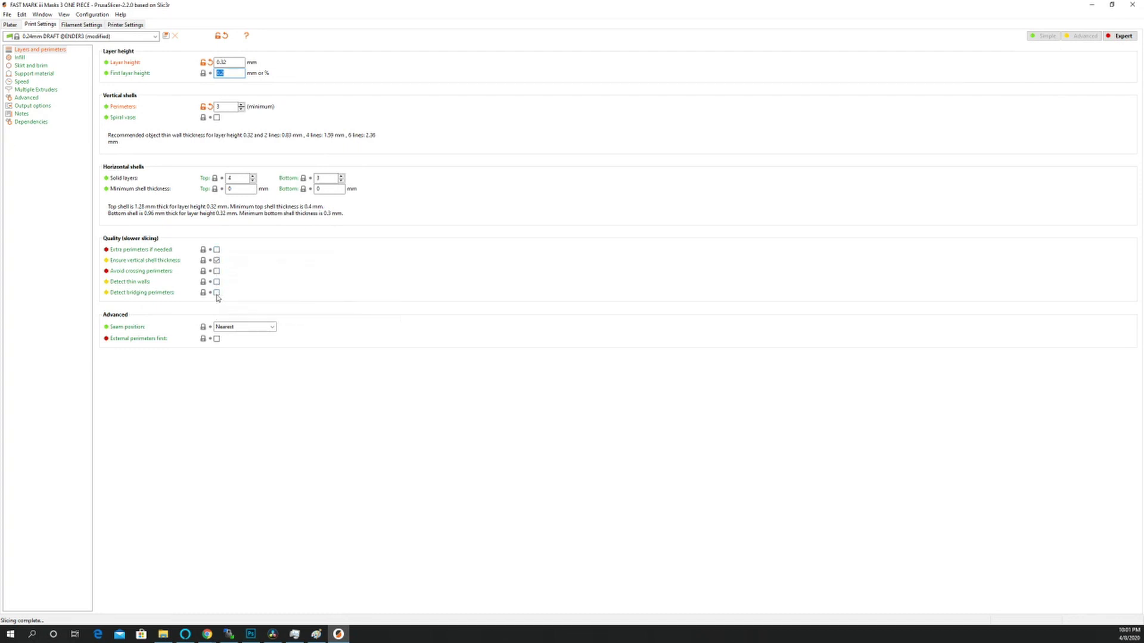
pyautogui.click(217, 293)
pyautogui.click(217, 282)
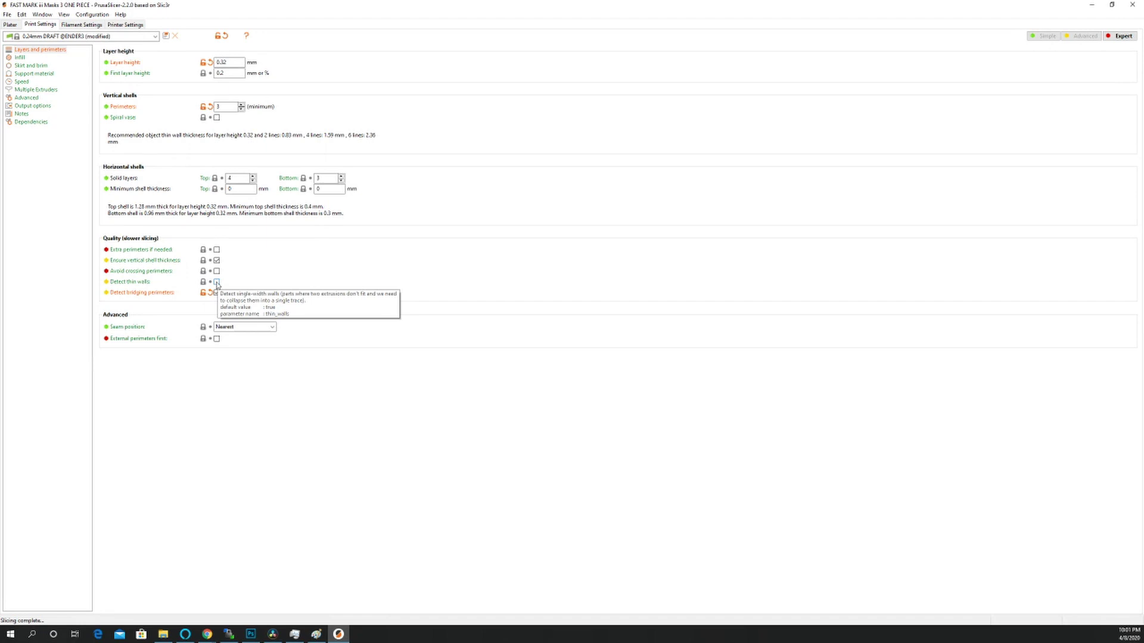
pyautogui.click(217, 250)
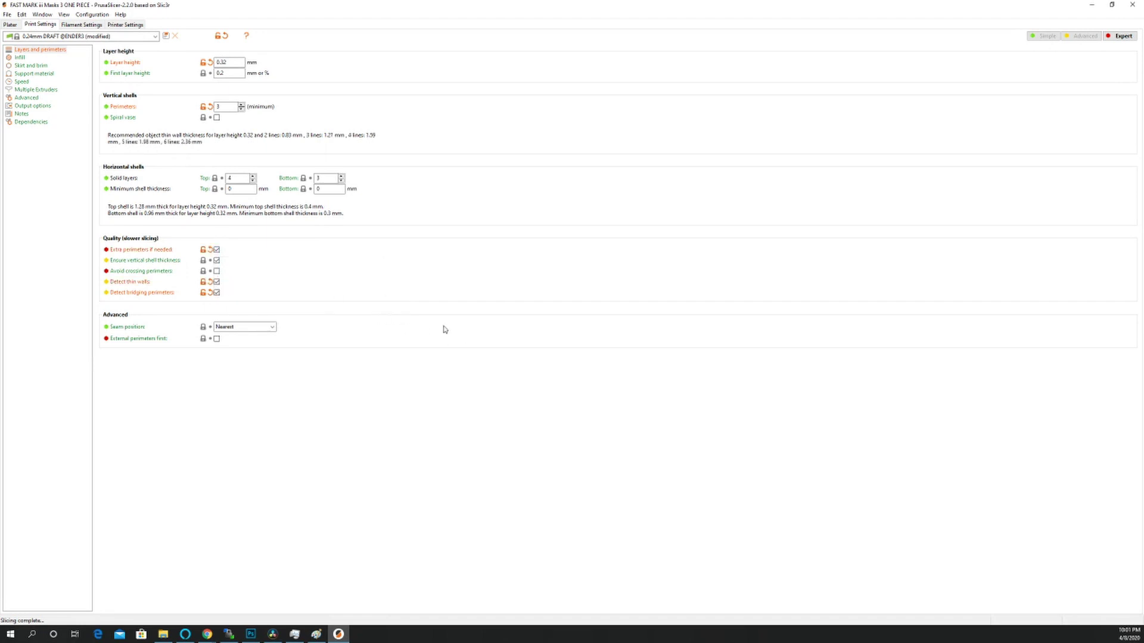
# Step: Set the infill's fill density to 0% in the print settings
pyautogui.click(21, 58)
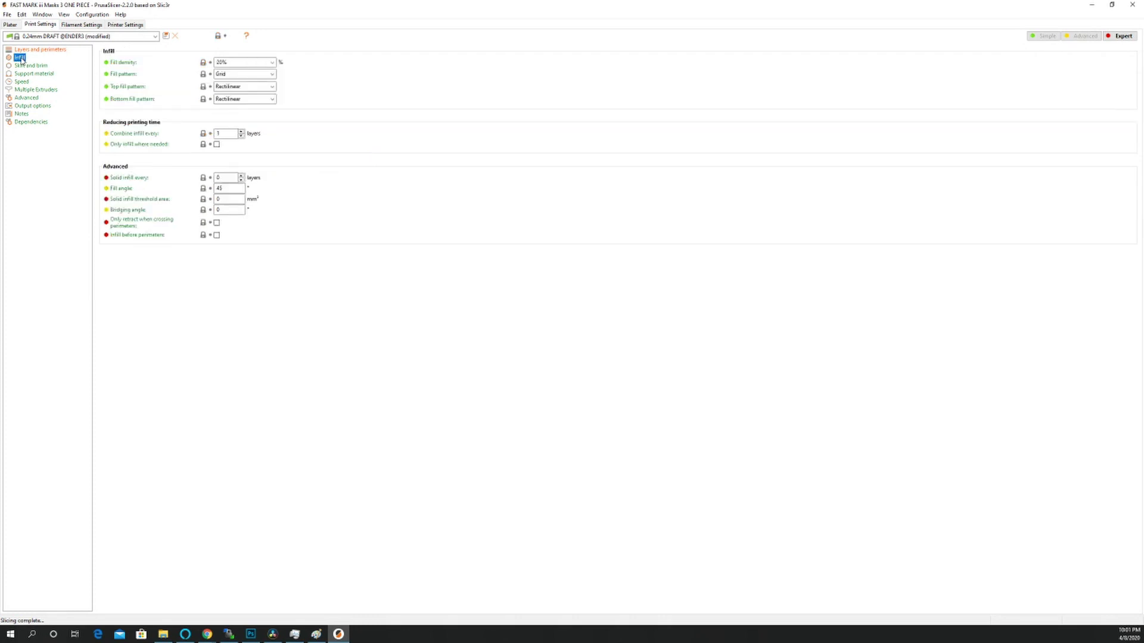
pyautogui.click(272, 62)
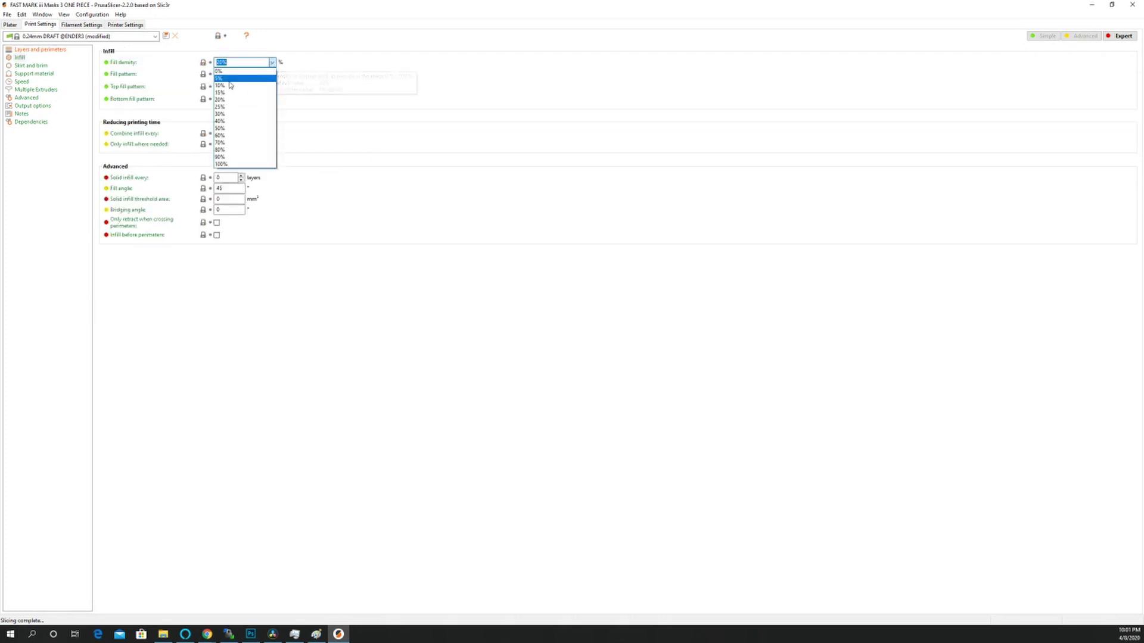
pyautogui.click(228, 74)
pyautogui.click(272, 61)
pyautogui.click(229, 69)
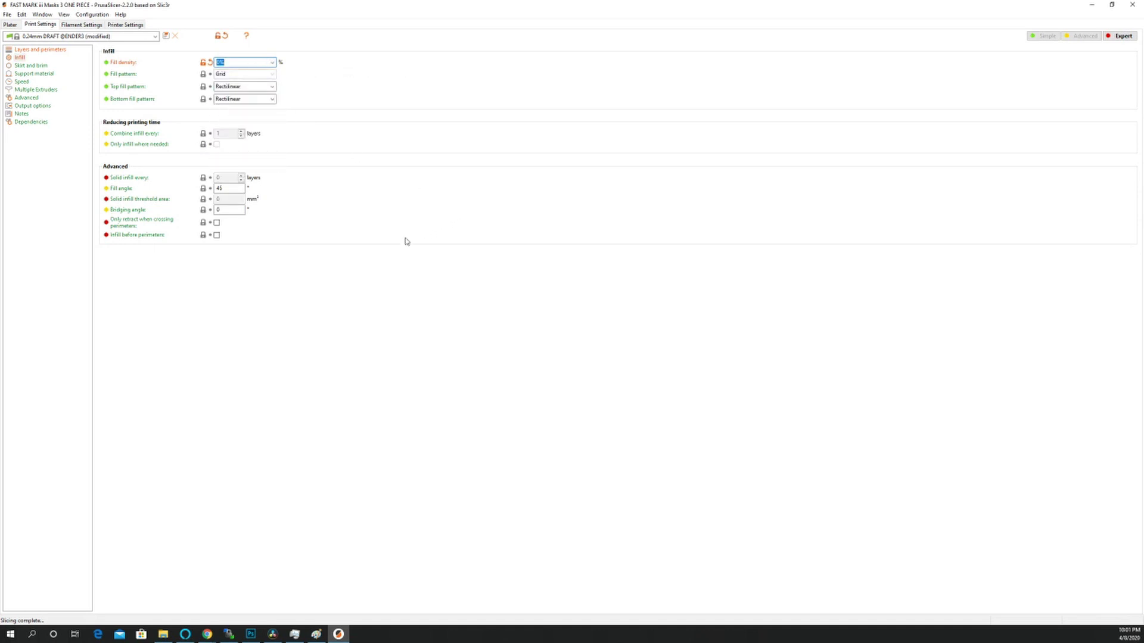
pyautogui.click(35, 74)
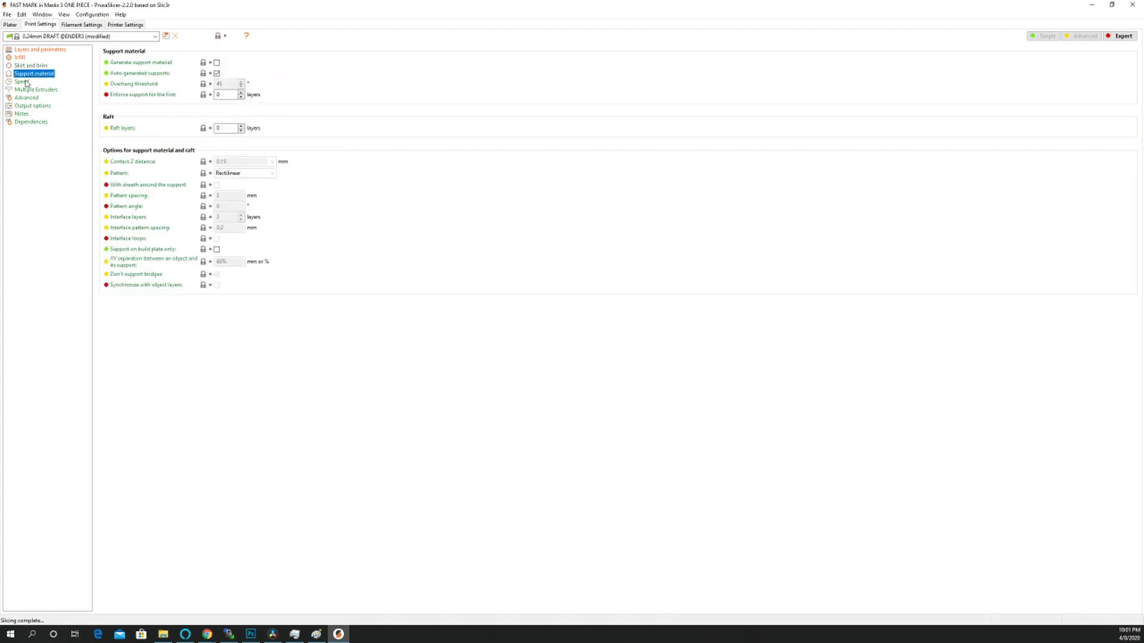
pyautogui.click(22, 81)
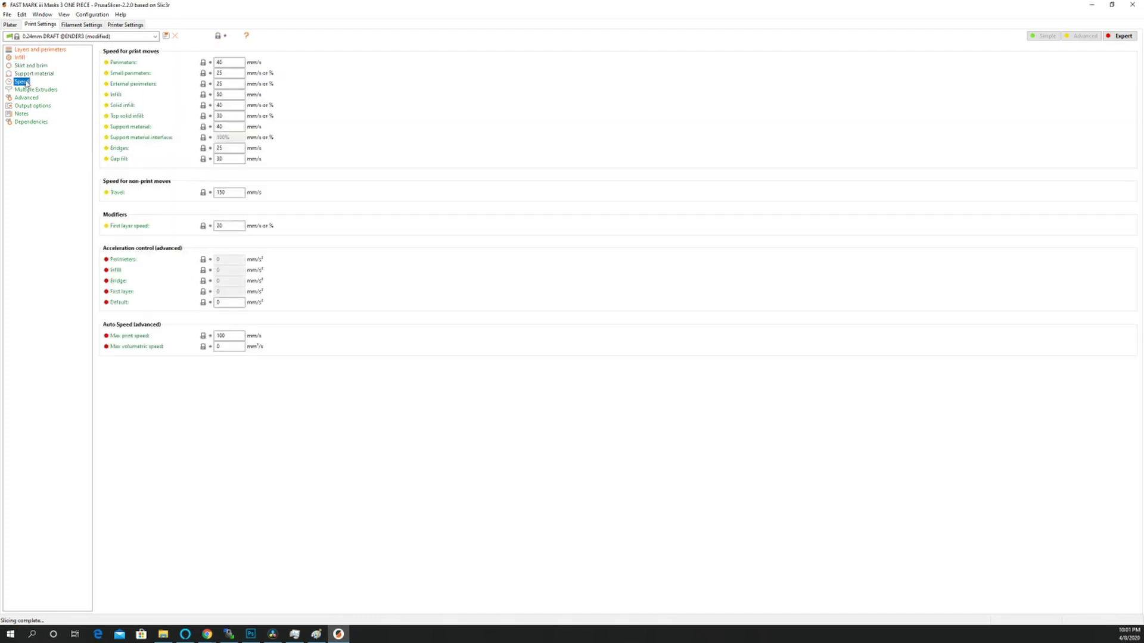
pyautogui.doubleClick(229, 62)
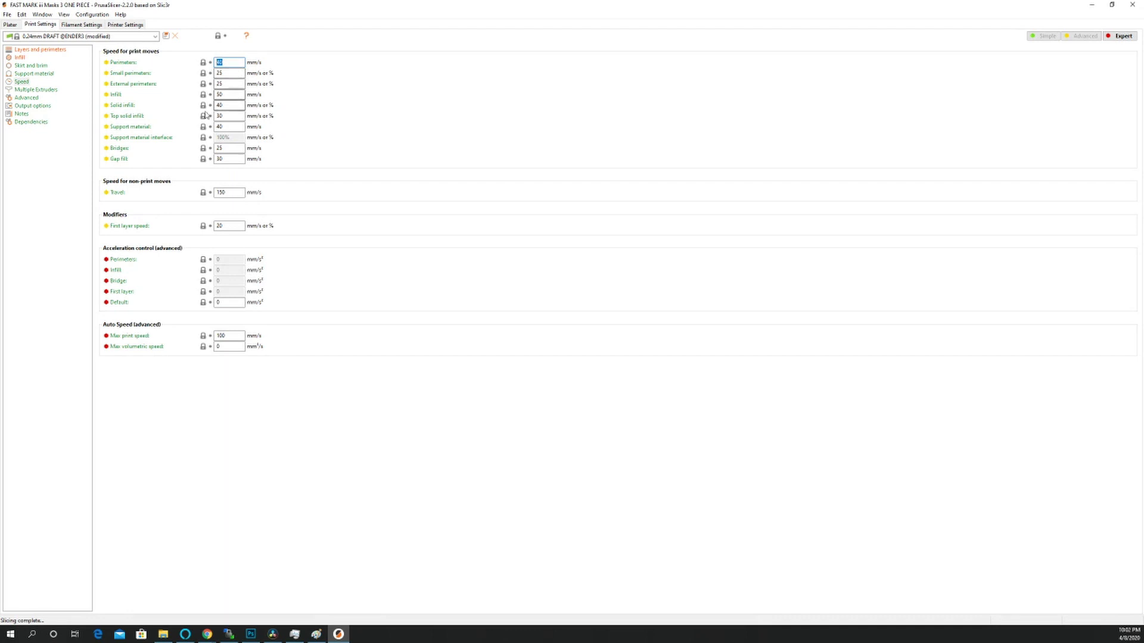
pyautogui.click(42, 90)
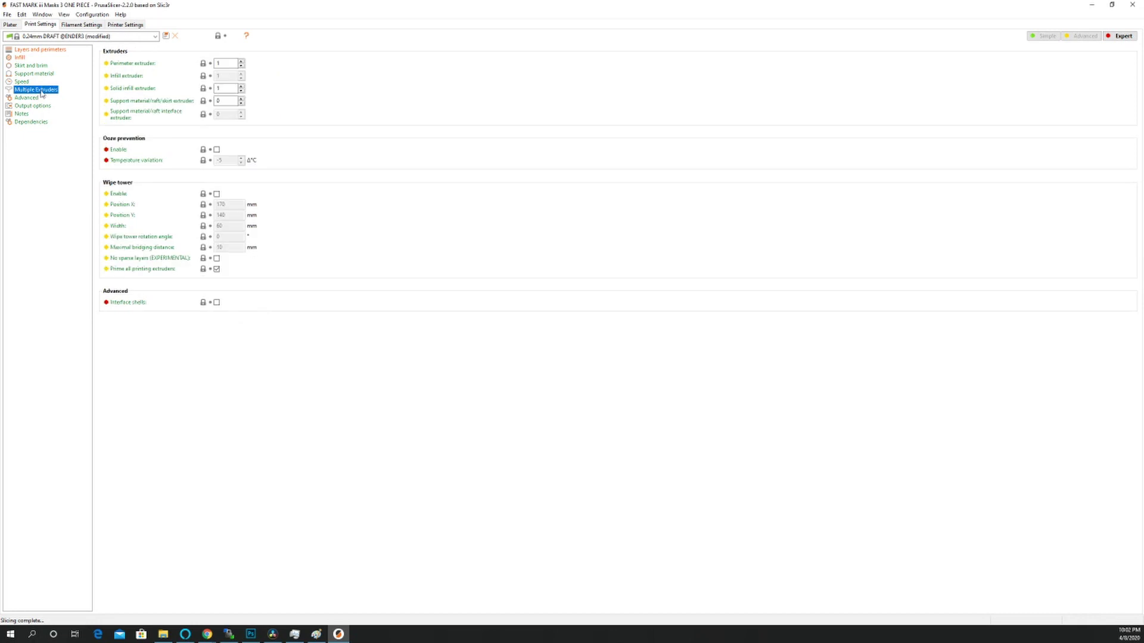
# Step: Set the default and first-layer extrusion widths to 0.6 mm in the advanced print settings
pyautogui.click(30, 98)
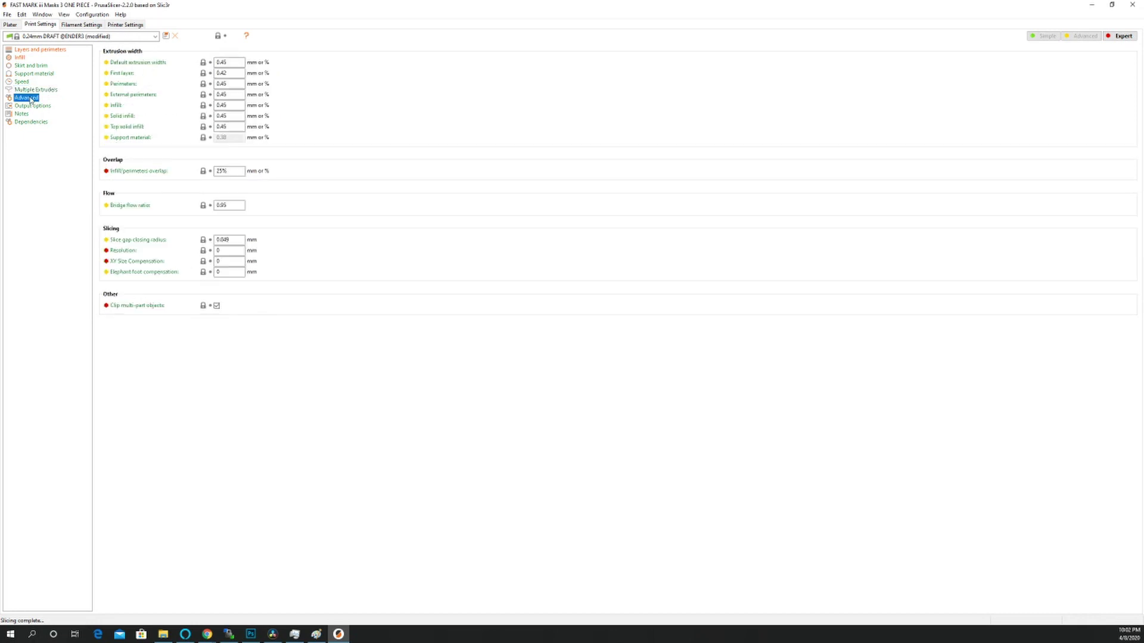
pyautogui.doubleClick(231, 63)
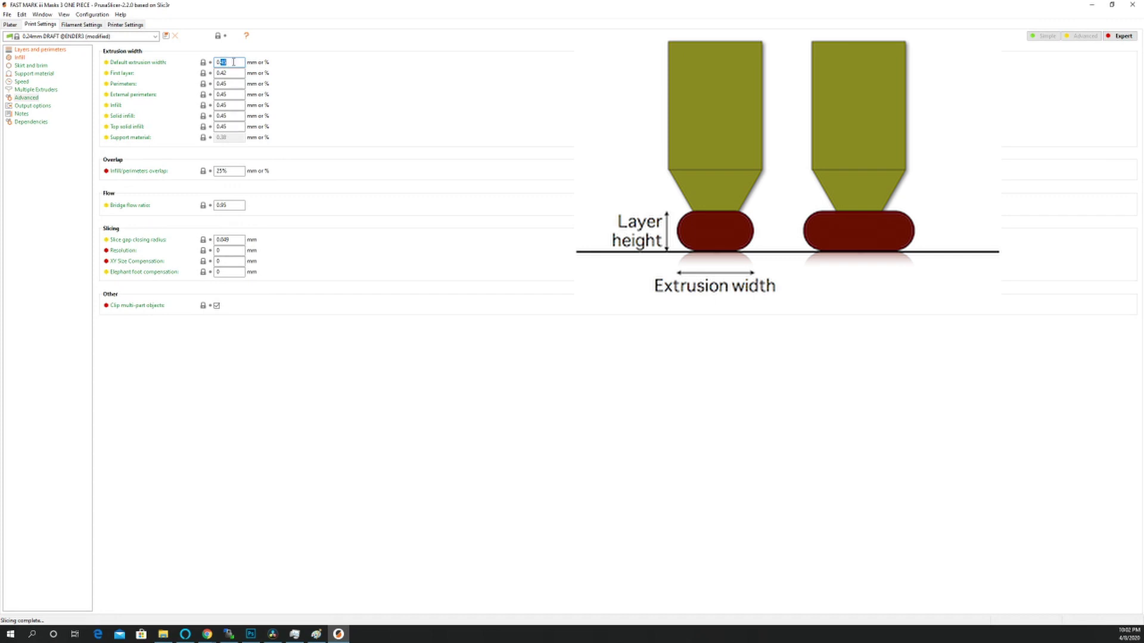
pyautogui.click(224, 62)
pyautogui.press('BackSpace')
pyautogui.press('BackSpace')
pyautogui.write('6')
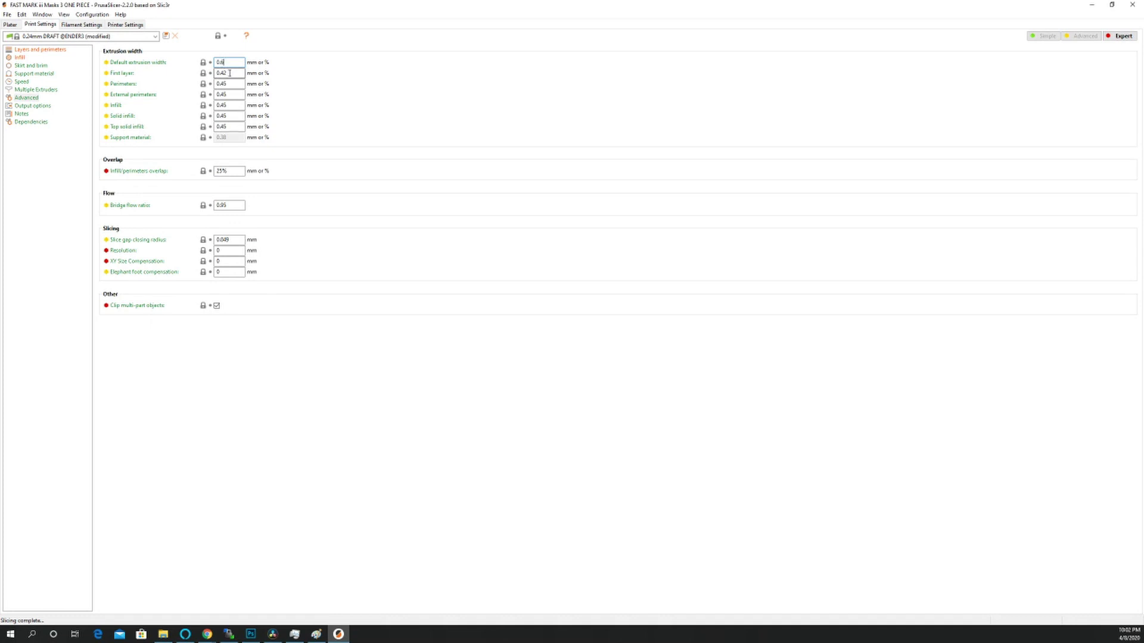
pyautogui.click(222, 73)
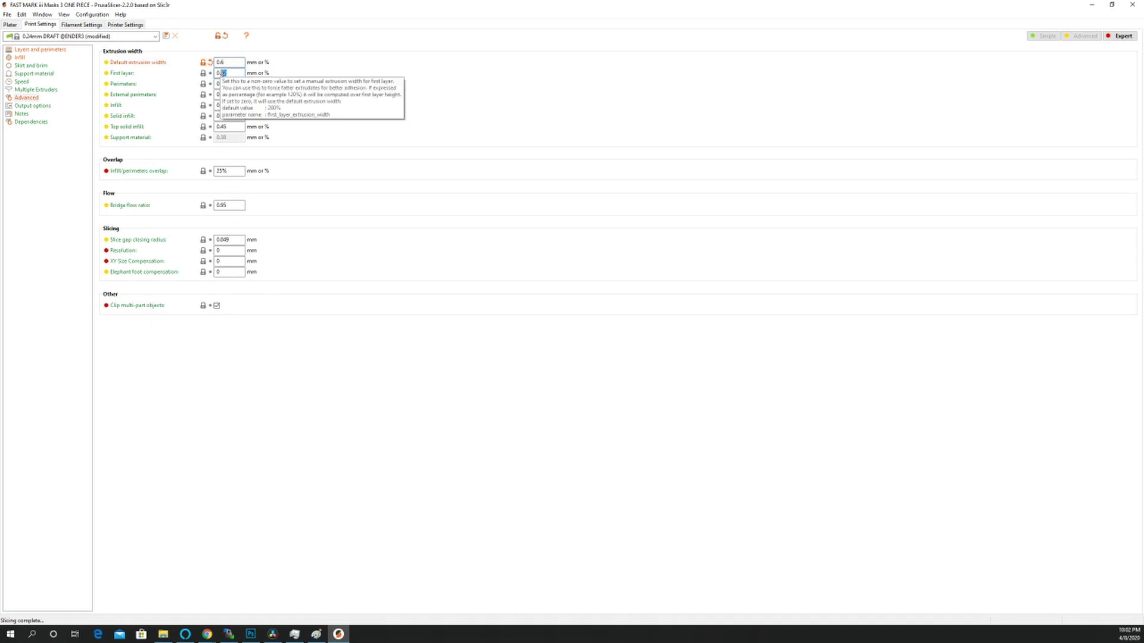
pyautogui.write('6')
# Step: Set the extrusion widths of the perimeters and external perimeters to 0.6 mm
pyautogui.click(226, 83)
pyautogui.press('BackSpace')
pyautogui.press('BackSpace')
pyautogui.write('6')
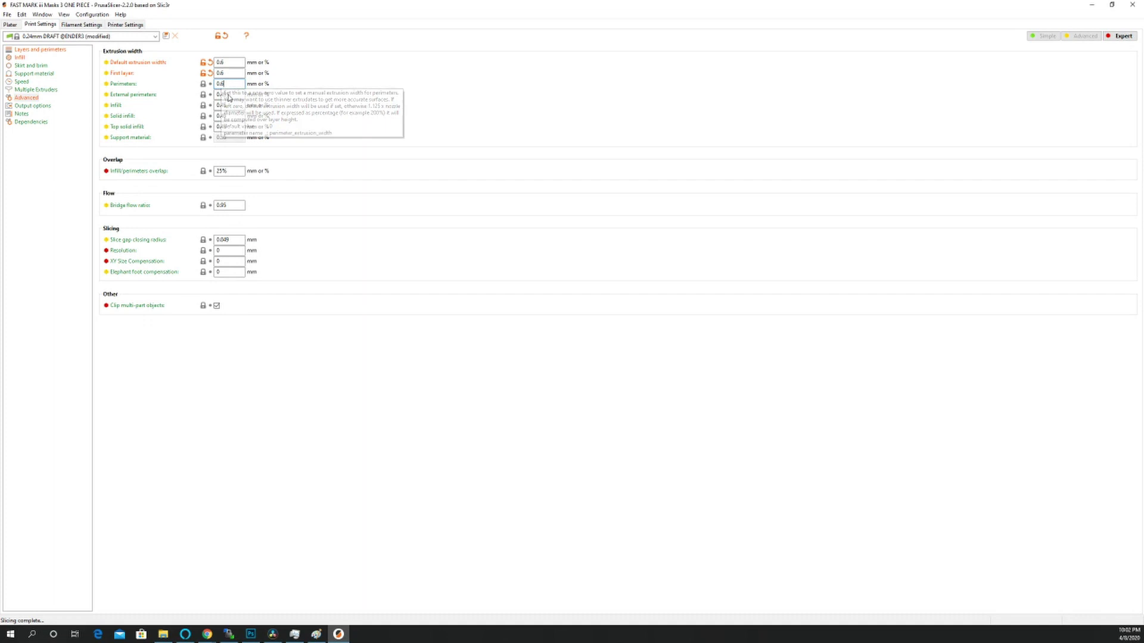
pyautogui.click(223, 95)
pyautogui.press('BackSpace')
pyautogui.press('BackSpace')
pyautogui.write('6')
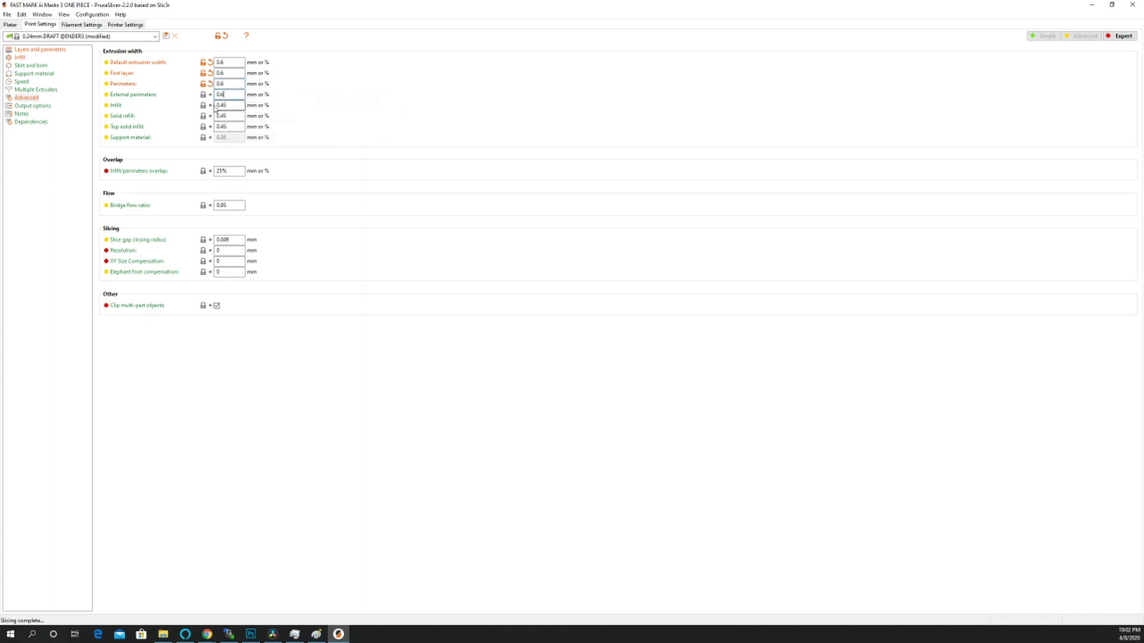
# Step: Set the extrusion widths of the infill, solid infill and top solid infill to 0.6 mm
pyautogui.click(223, 105)
pyautogui.press('BackSpace')
pyautogui.press('BackSpace')
pyautogui.write('6')
pyautogui.click(229, 116)
pyautogui.press('BackSpace')
pyautogui.press('BackSpace')
pyautogui.write('6')
pyautogui.click(222, 126)
pyautogui.press('BackSpace')
pyautogui.press('BackSpace')
pyautogui.write('6')
# Step: Set the bridge flow ratio to 0.8 and re-slice the masks and grids
pyautogui.doubleClick(221, 205)
pyautogui.write('0.8')
pyautogui.click(246, 207)
pyautogui.click(10, 24)
pyautogui.click(1047, 605)
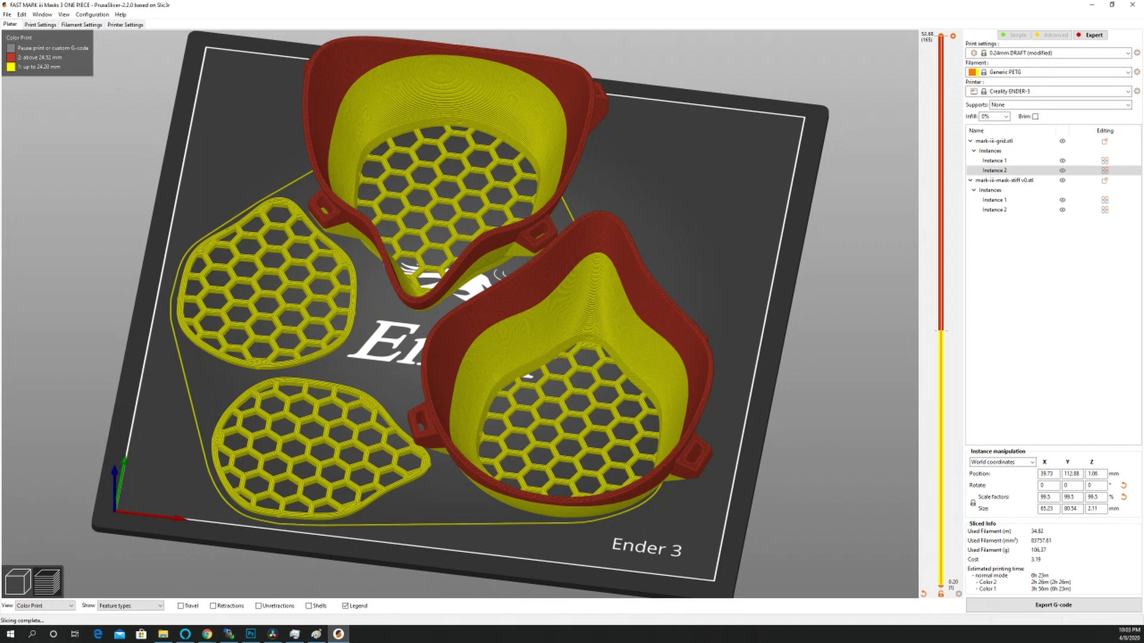
# Step: Set the filament's extruder temperature to 220 °C for the first layer and the other layers
pyautogui.click(81, 24)
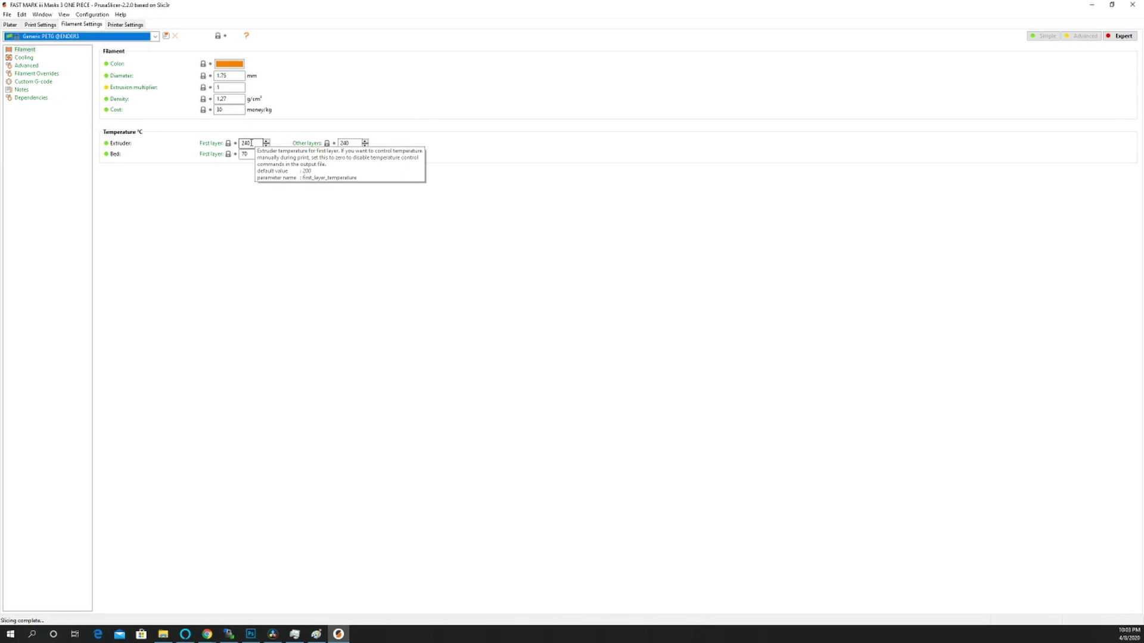
pyautogui.moveTo(252, 143); pyautogui.dragTo(244, 143)
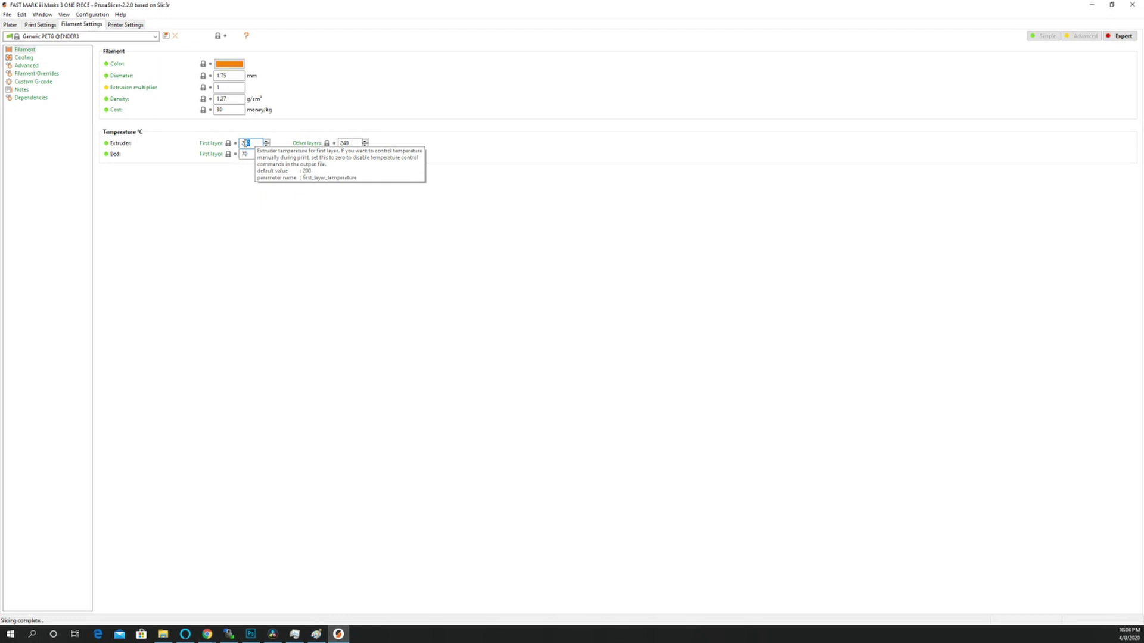
pyautogui.write('15')
pyautogui.press('Tab')
pyautogui.moveTo(352, 144); pyautogui.dragTo(344, 144)
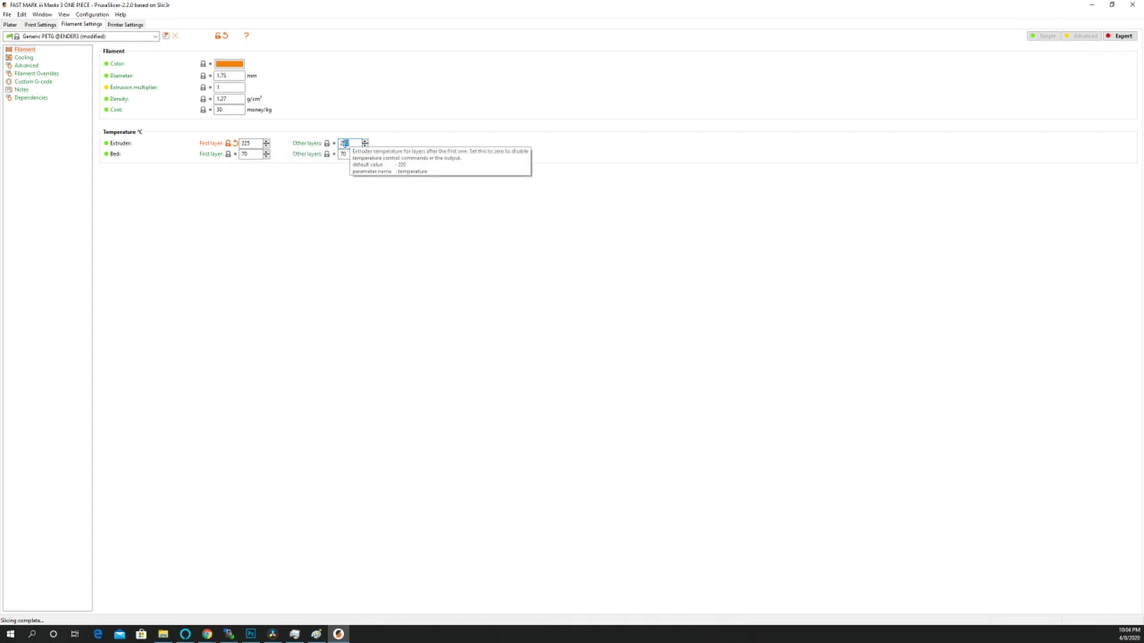
pyautogui.write('20')
pyautogui.doubleClick(247, 143)
pyautogui.write('22')
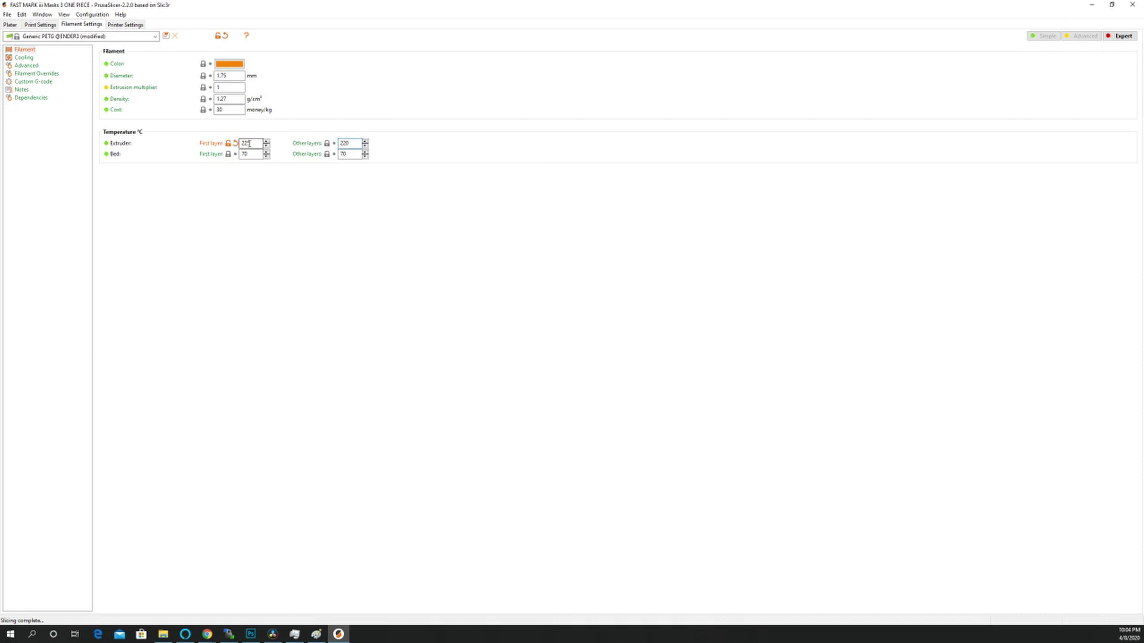
pyautogui.write('0')
# Step: Set the filament's bed temperature to 90 °C for the first layer and the other layers
pyautogui.doubleClick(250, 153)
pyautogui.write('90')
pyautogui.doubleClick(343, 154)
pyautogui.write('90')
# Step: Review the filament's fan speeds, cooling thresholds, advanced parameters, retraction overrides and custom G-code
pyautogui.click(26, 58)
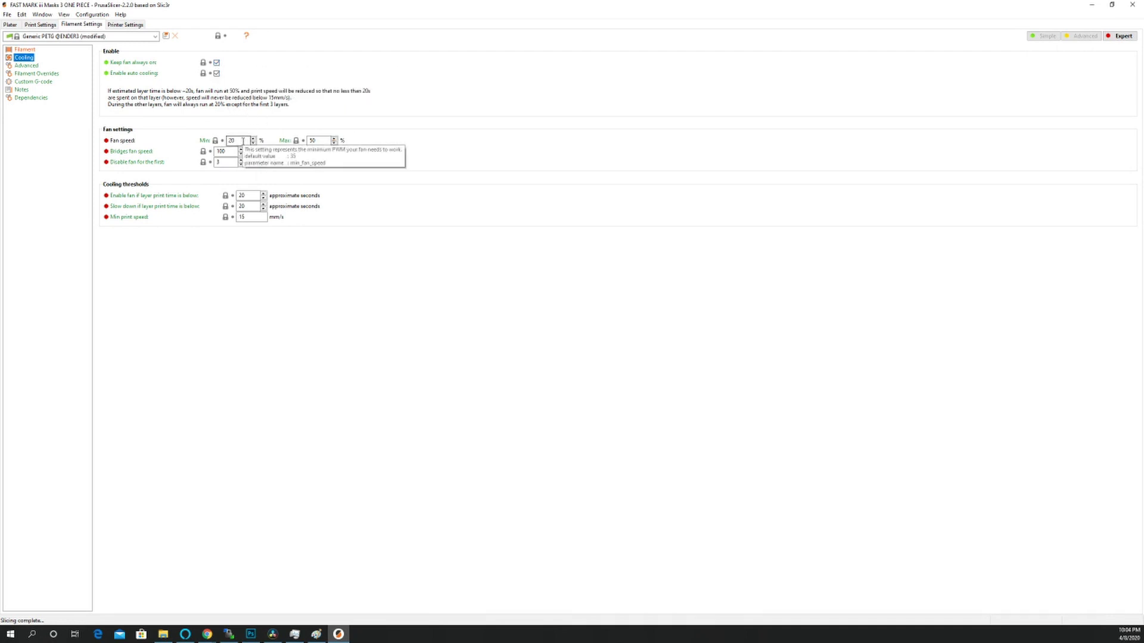
pyautogui.doubleClick(241, 141)
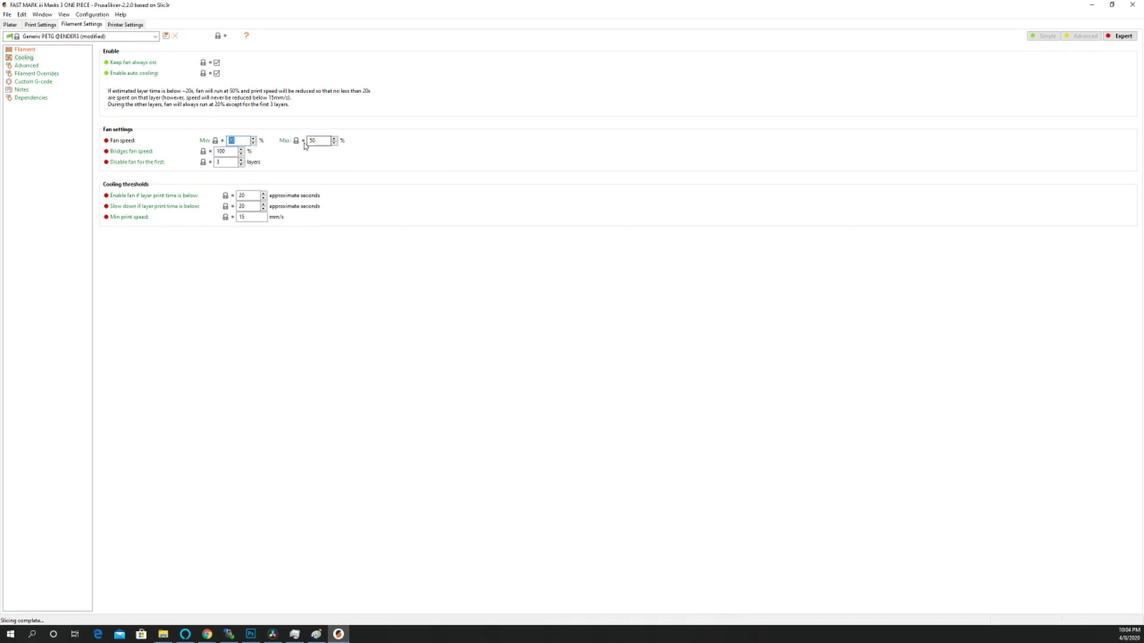
pyautogui.doubleClick(224, 151)
pyautogui.doubleClick(246, 195)
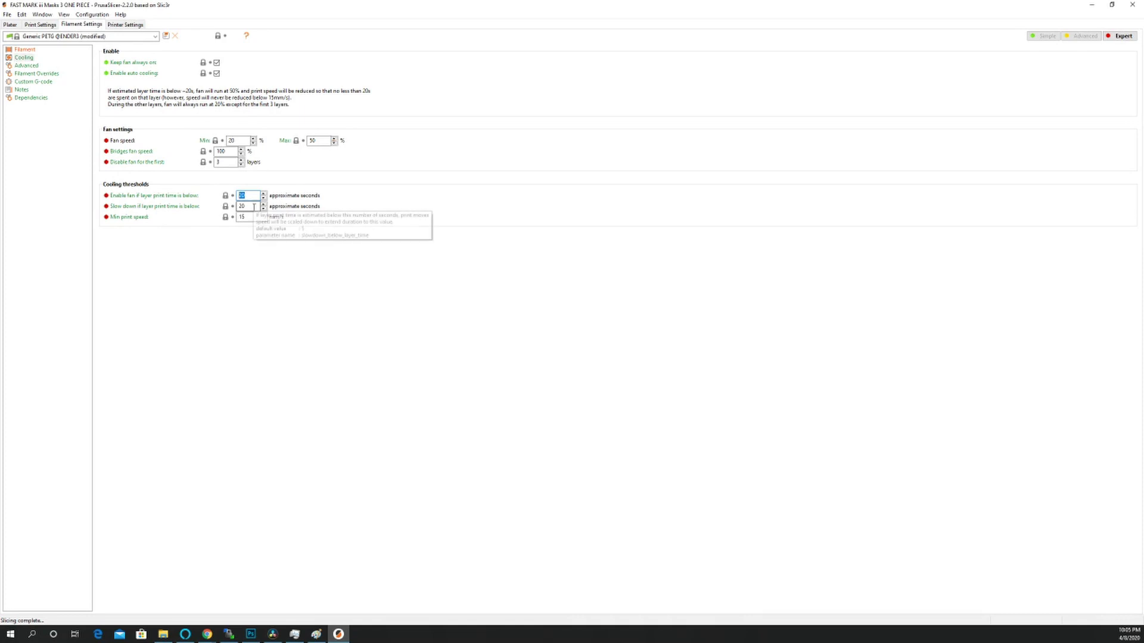
pyautogui.press('Tab')
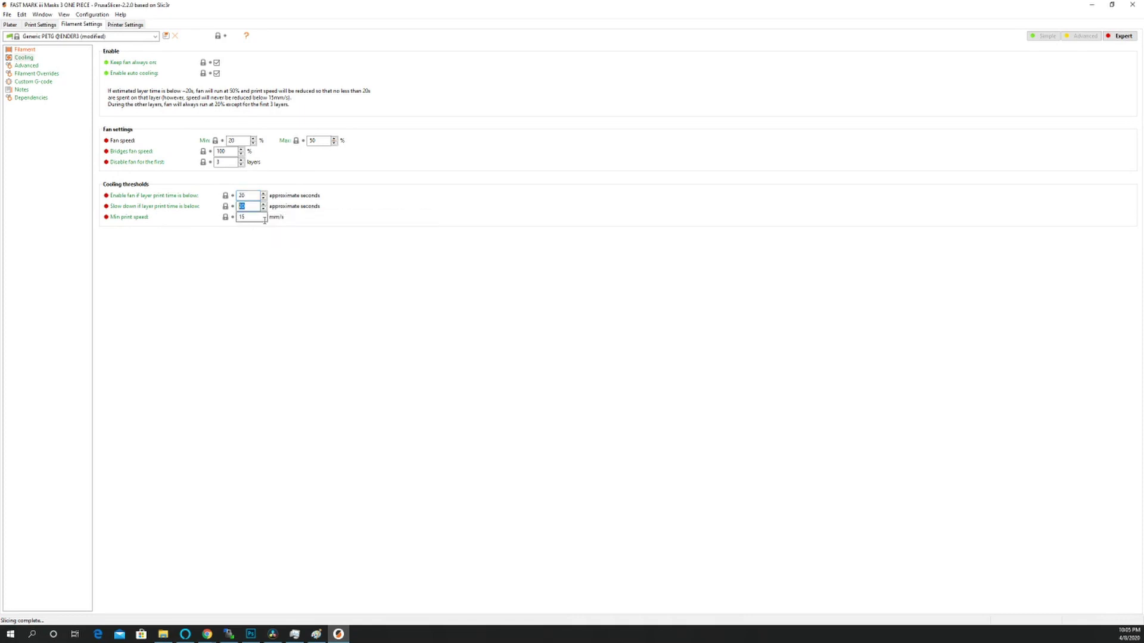
pyautogui.press('Tab')
pyautogui.click(27, 66)
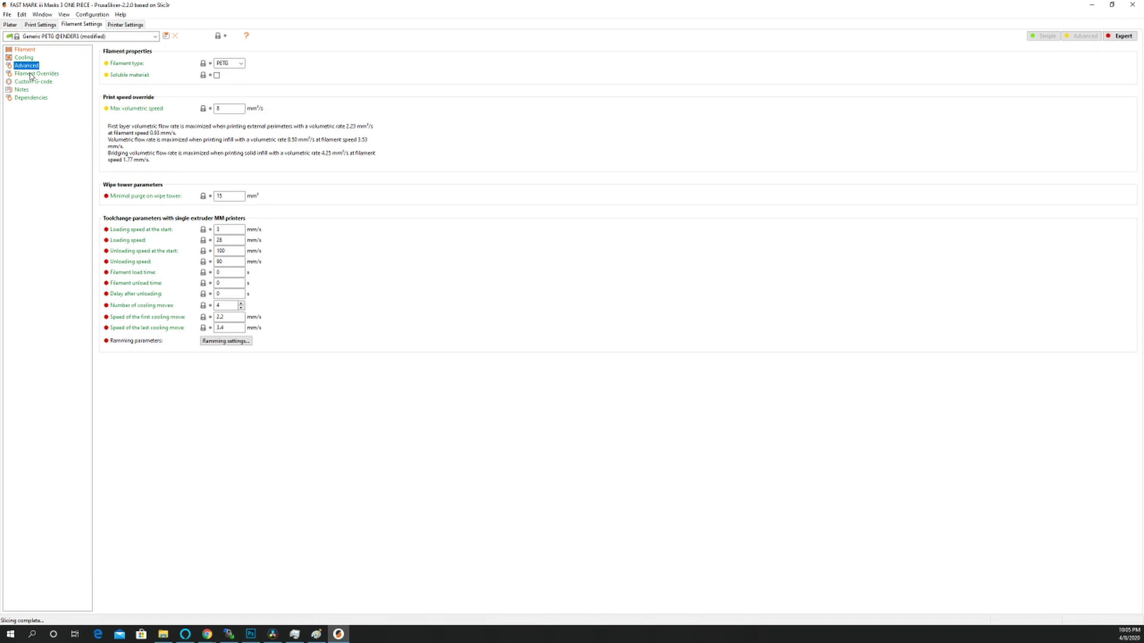
pyautogui.click(32, 74)
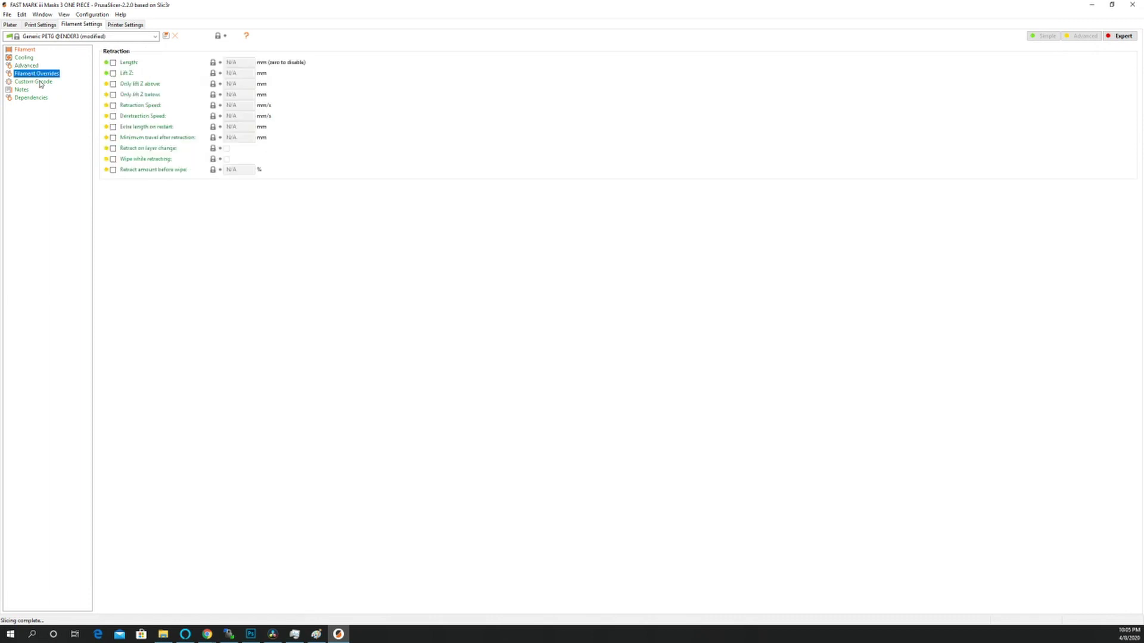
pyautogui.click(41, 82)
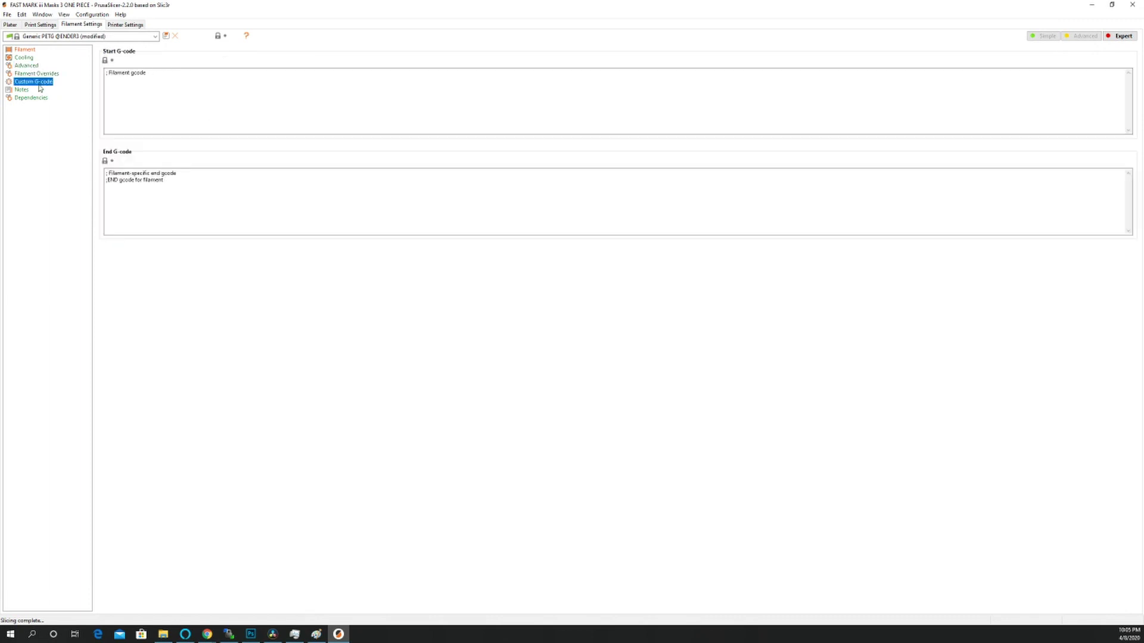
# Step: Re-slice the masks and grids with the modified filament temperatures
pyautogui.click(41, 24)
pyautogui.click(11, 25)
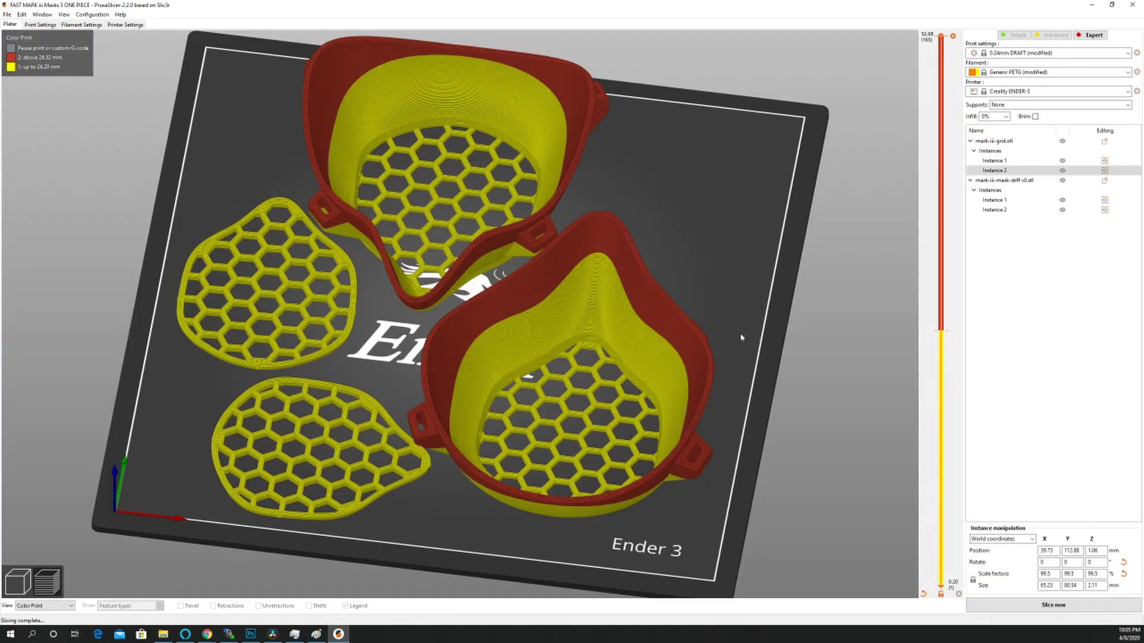
pyautogui.click(1054, 606)
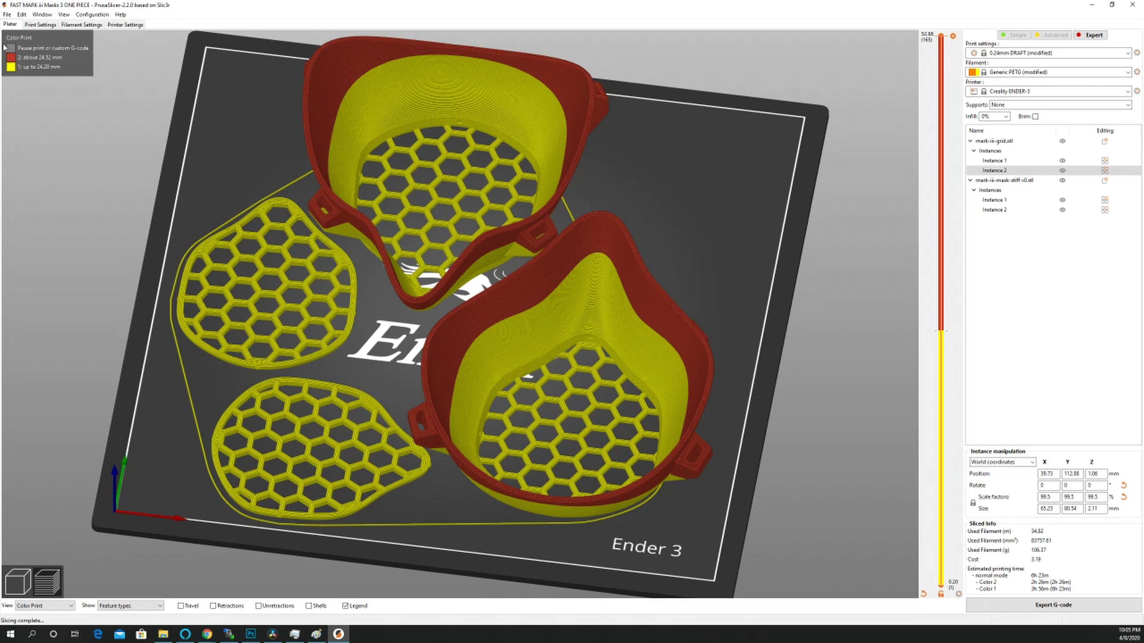
# Step: Save the project as a new 3MF file named "FAST MARK iii Masks 2 ONE PIECE Ender 3" in Downloads
pyautogui.click(8, 15)
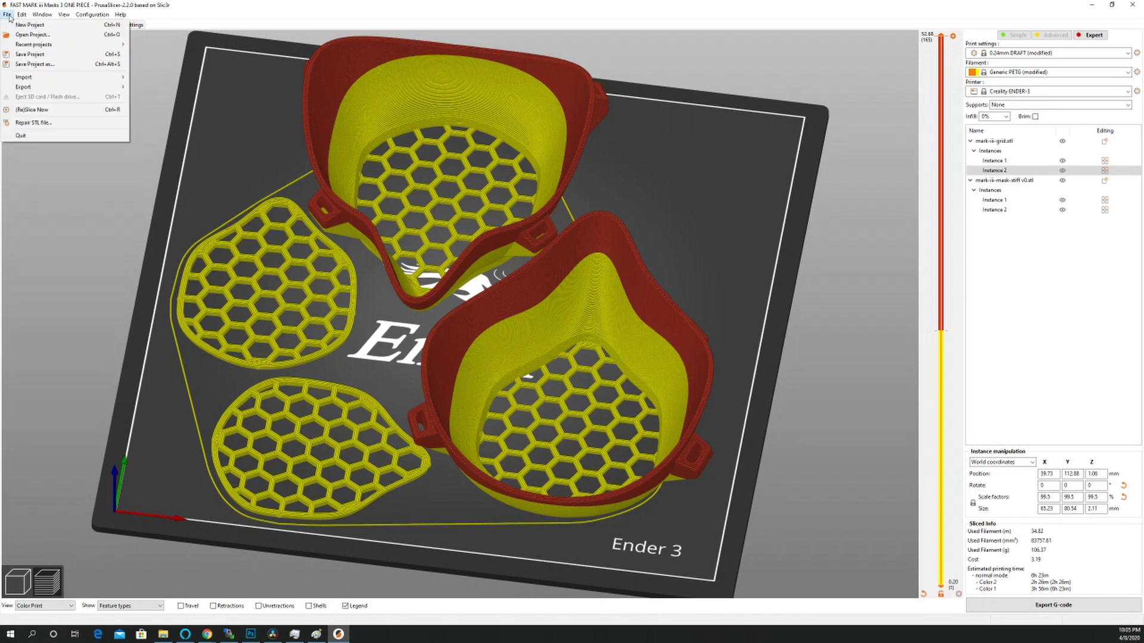
pyautogui.click(34, 64)
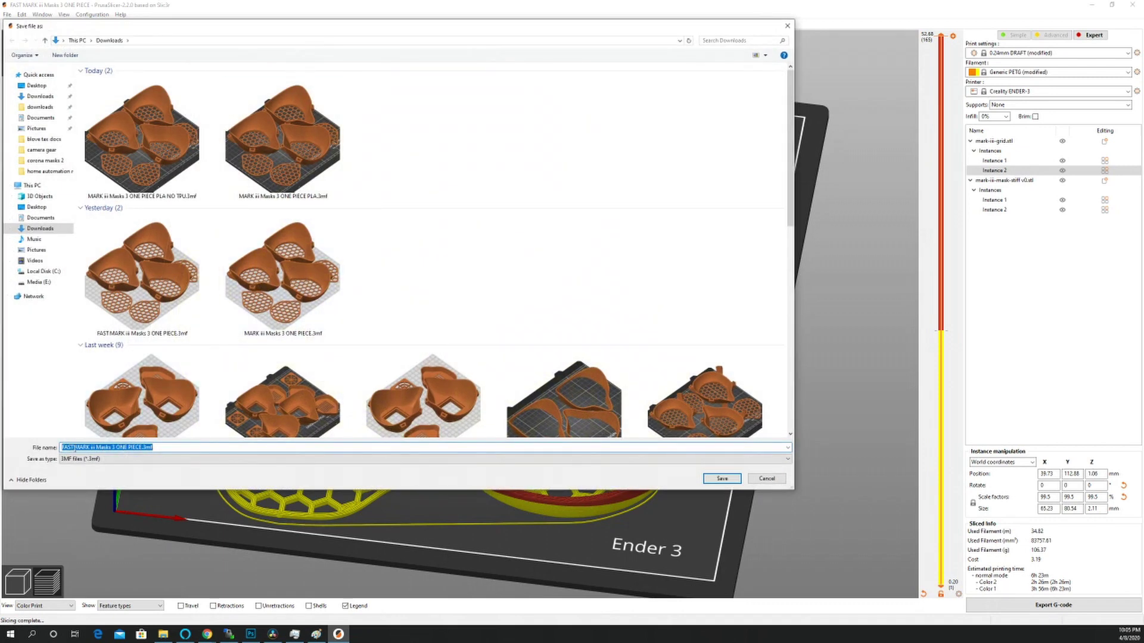
pyautogui.click(141, 448)
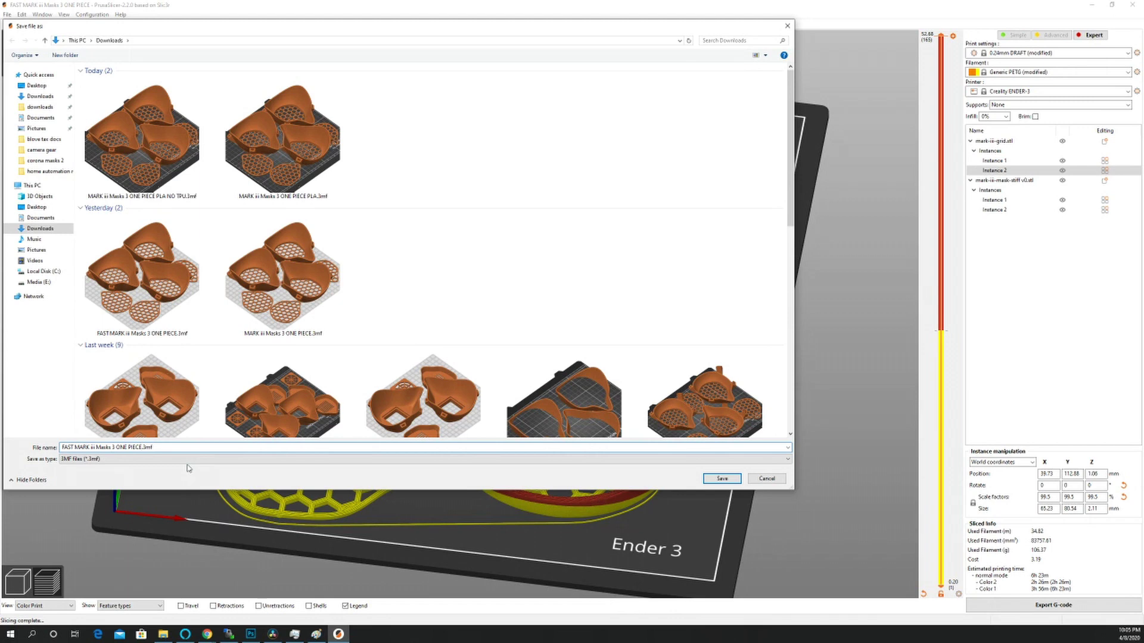
pyautogui.write('Ender 3')
pyautogui.click(722, 478)
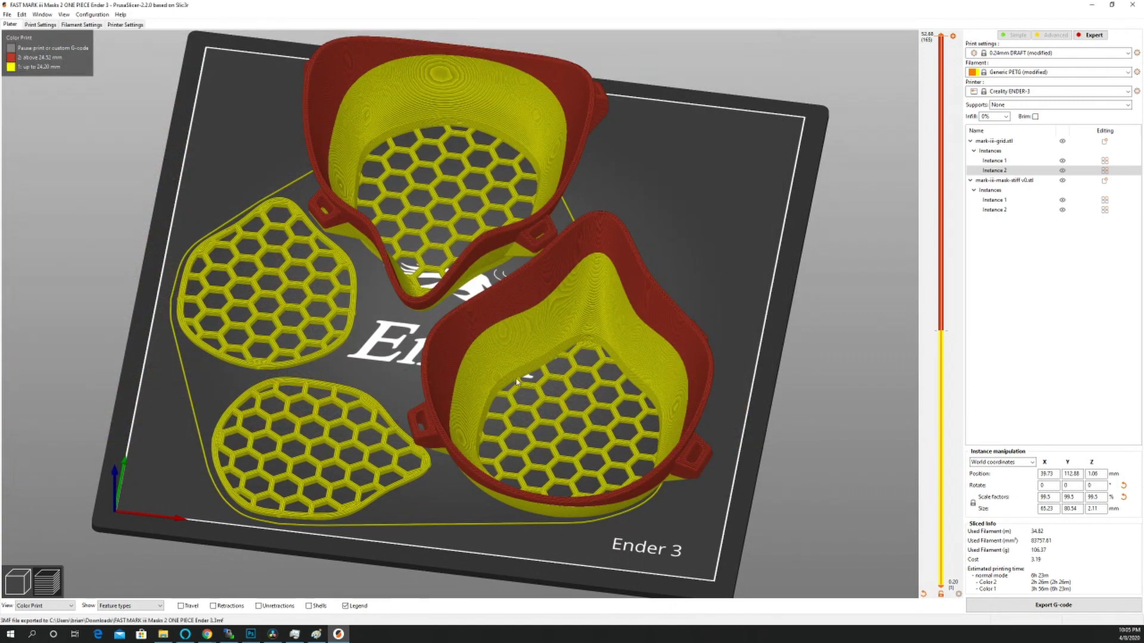
# Step: Export the sliced plate as a G-code file to the Downloads folder under the suggested file name
pyautogui.click(8, 14)
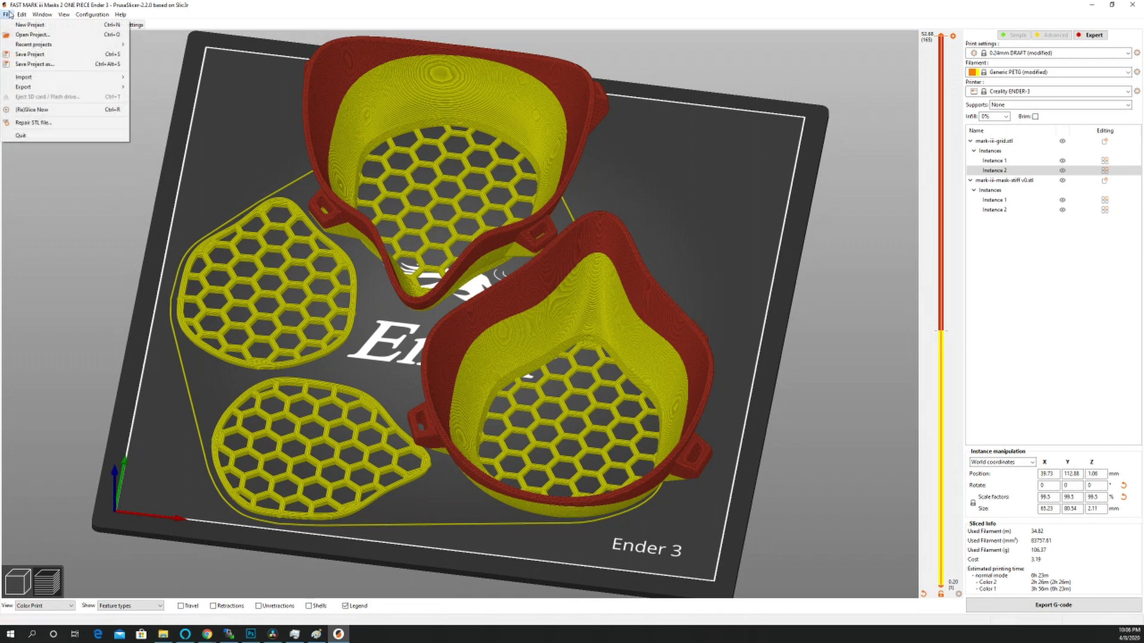
pyautogui.moveTo(46, 90)
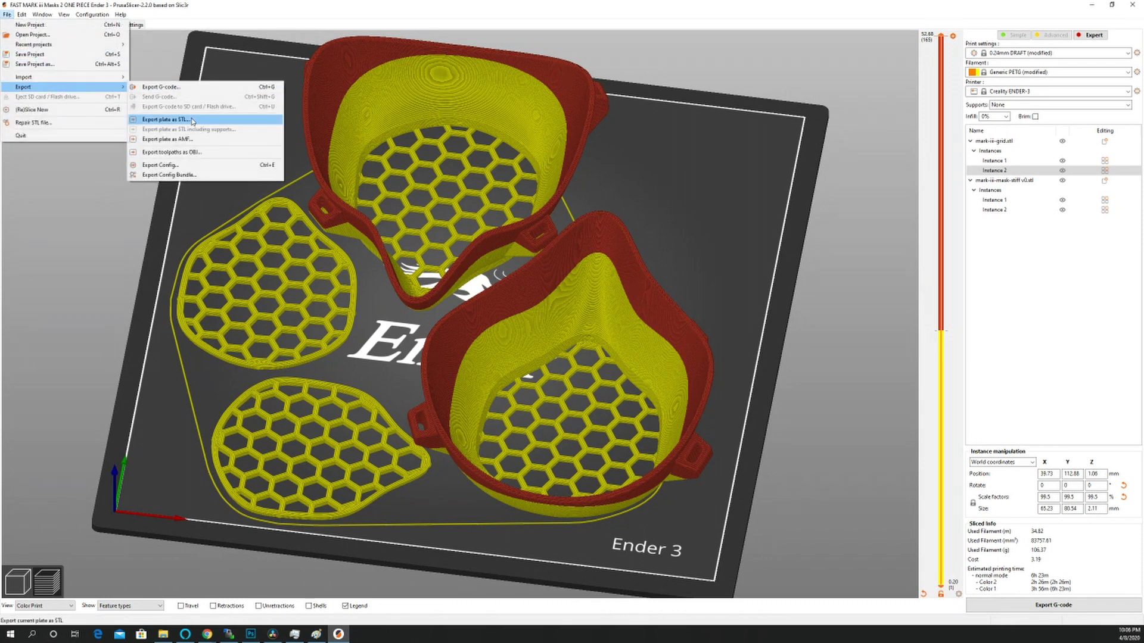
pyautogui.click(844, 598)
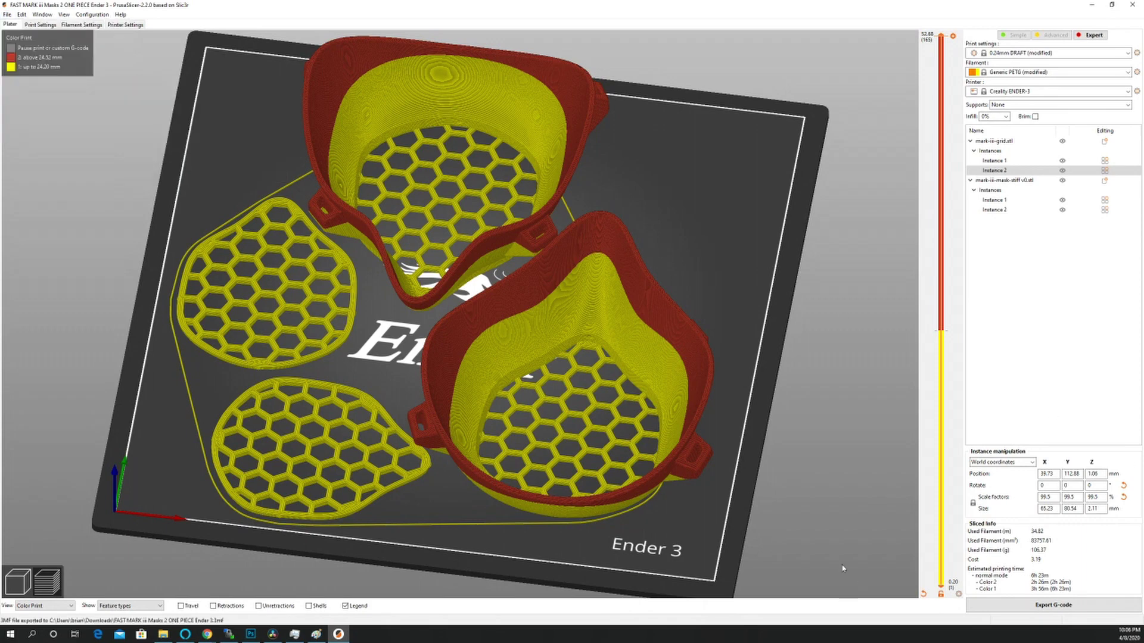
pyautogui.click(1053, 605)
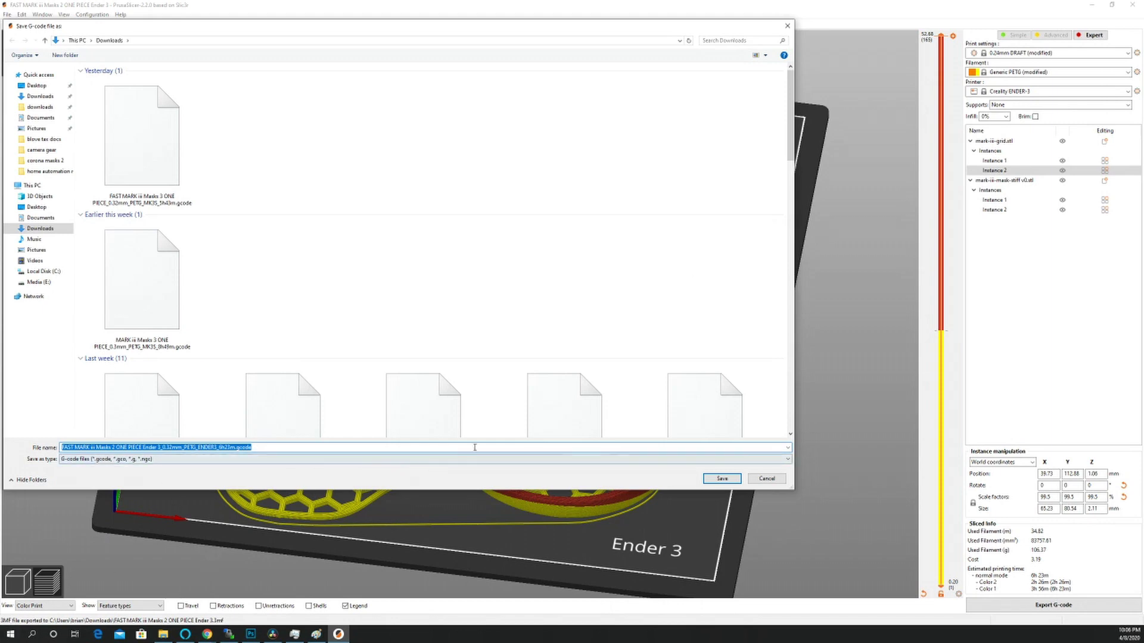
pyautogui.click(722, 479)
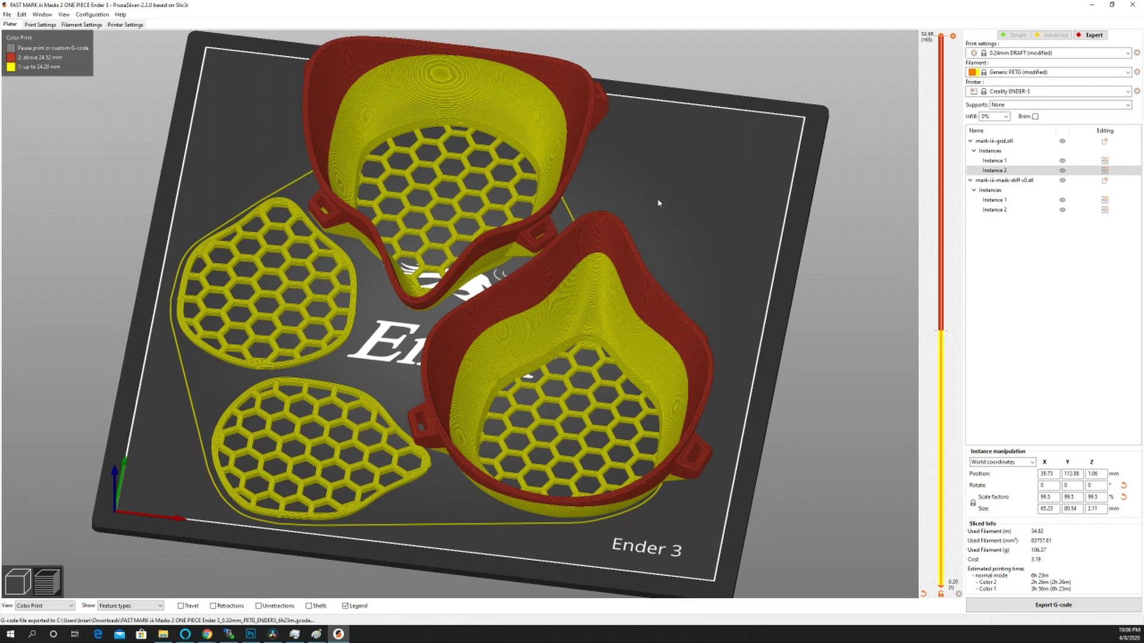
# Step: Return to the 3D editing view and scale the mask uniformly to 9%
pyautogui.press('Tab')
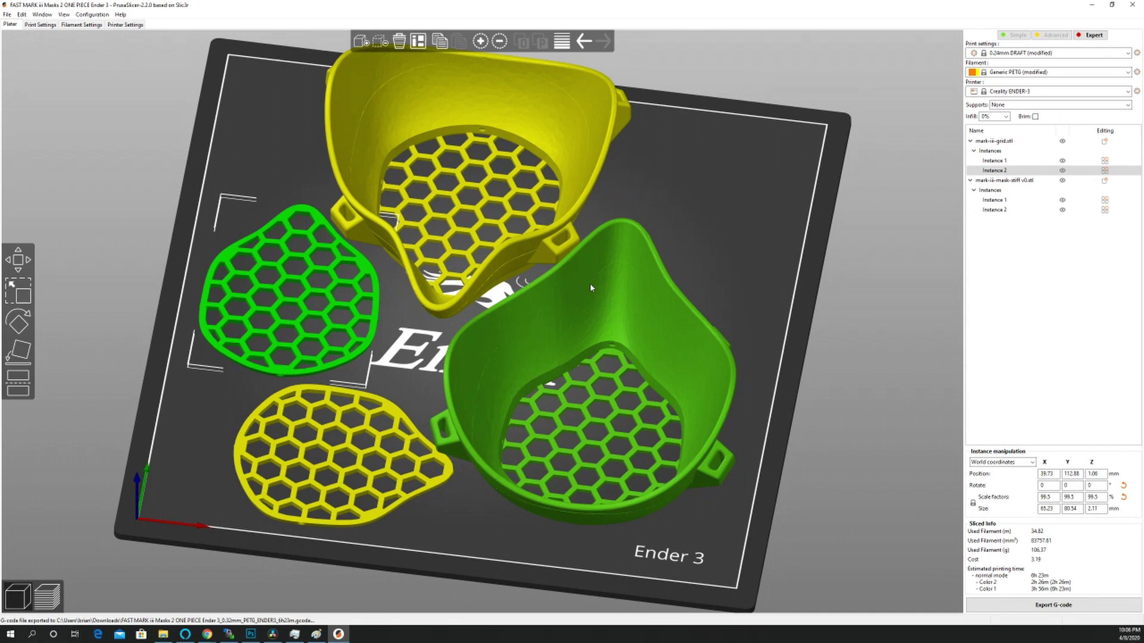
pyautogui.click(635, 306)
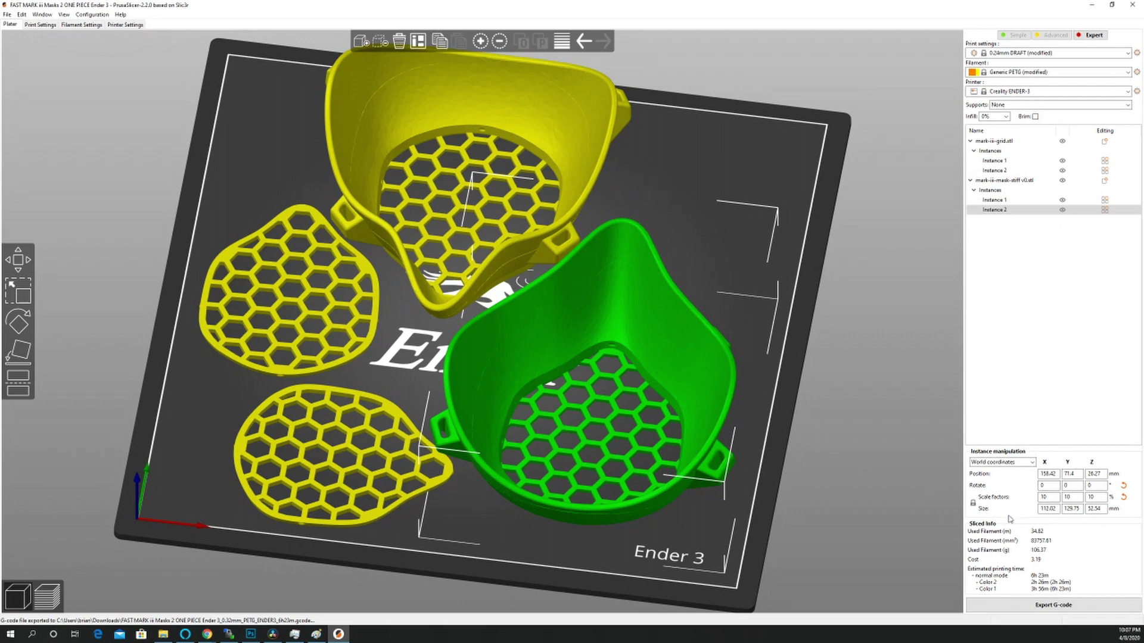
pyautogui.click(1055, 496)
pyautogui.doubleClick(1056, 496)
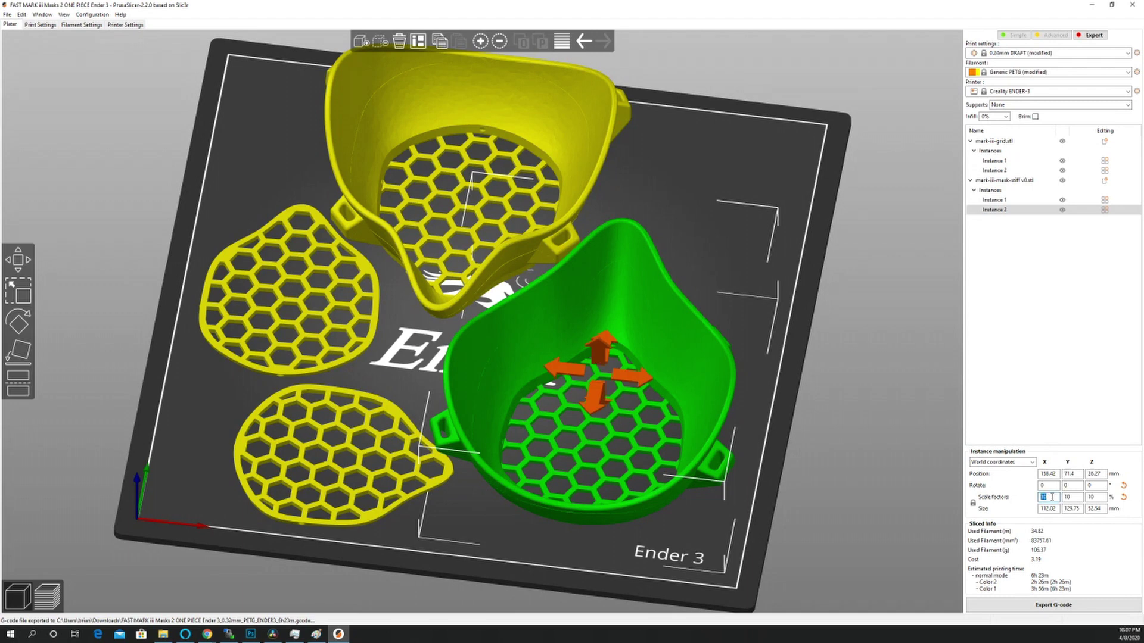
pyautogui.write('9')
pyautogui.press('Tab')
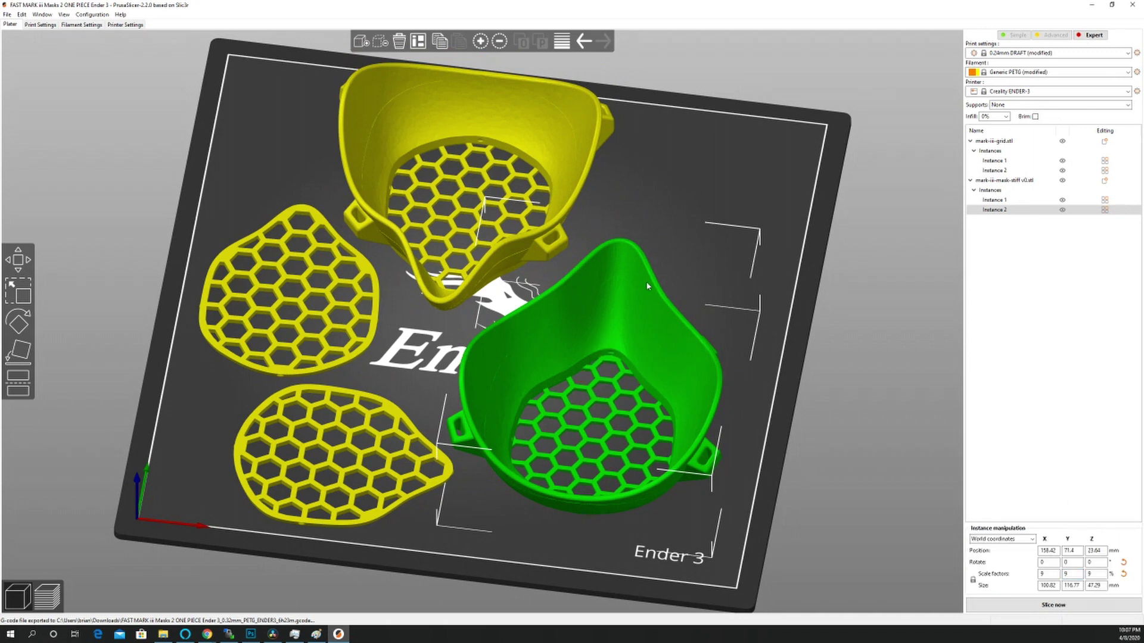
# Step: Compare mask sizes by setting the scale back to 10% and reducing it to 9% again
pyautogui.doubleClick(1048, 573)
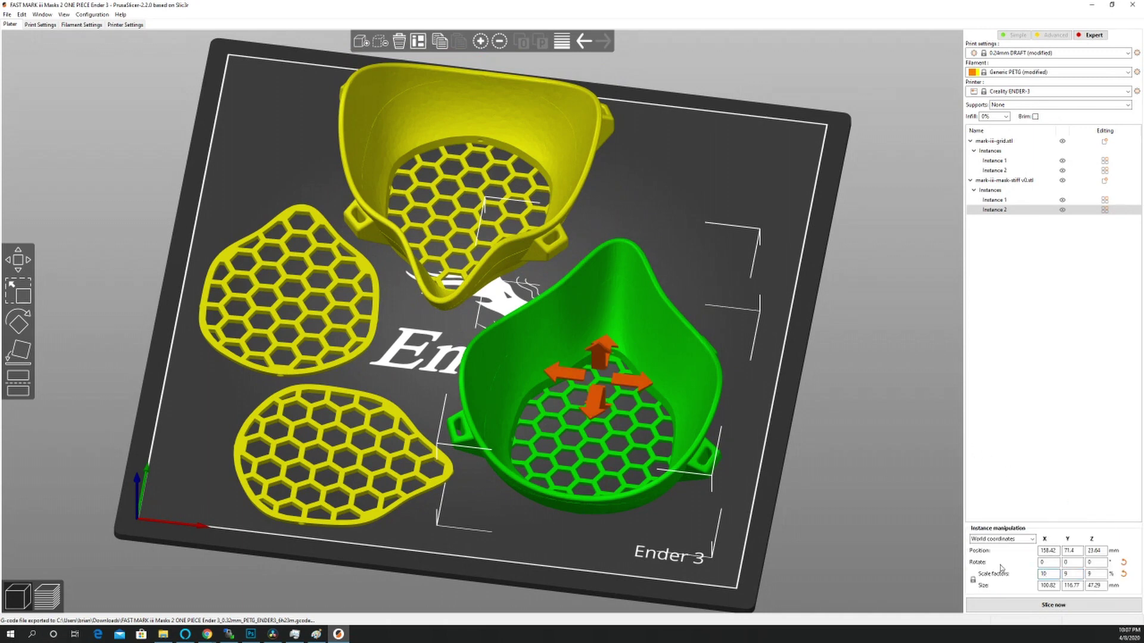
pyautogui.write('10')
pyautogui.press('Return')
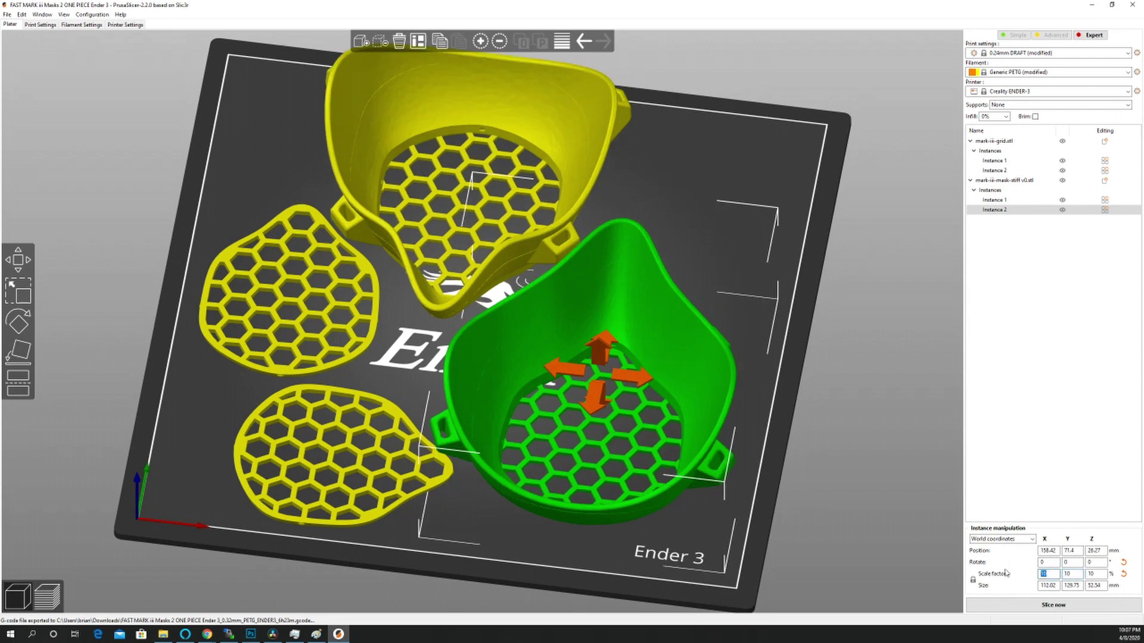
pyautogui.write('9')
pyautogui.press('Tab')
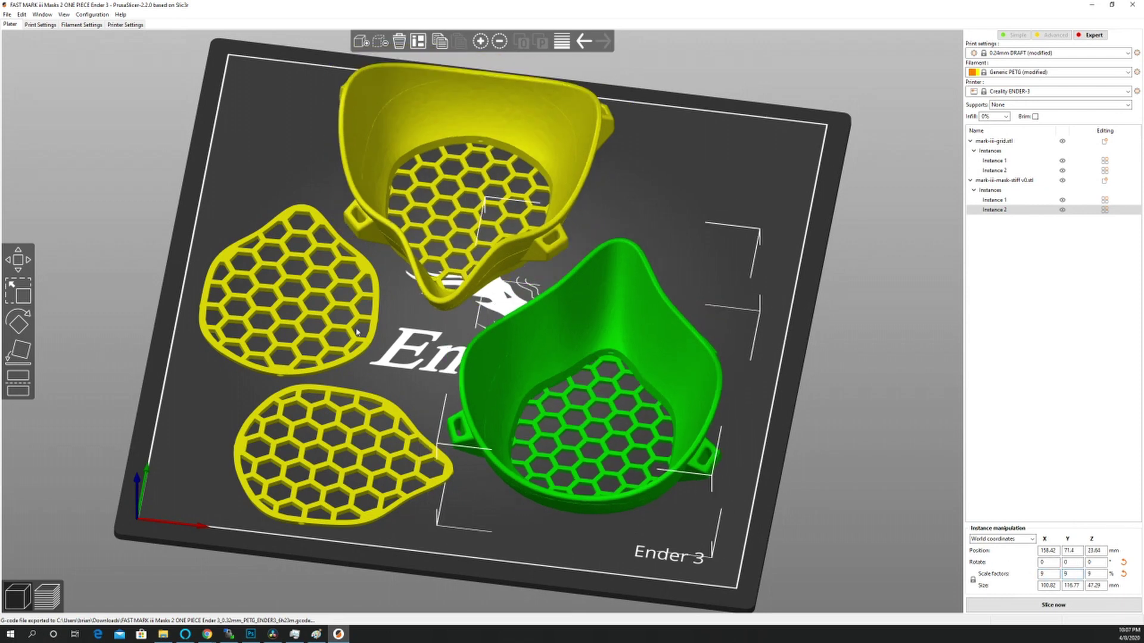
# Step: Scale the grid uniformly to 89.5%
pyautogui.click(323, 311)
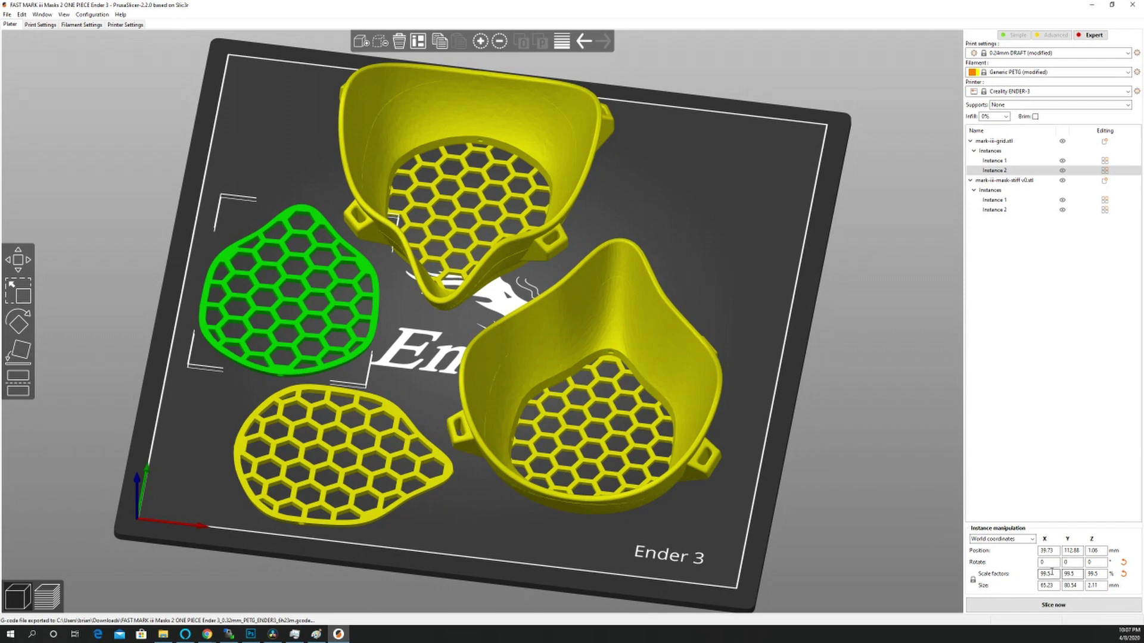
pyautogui.click(1051, 573)
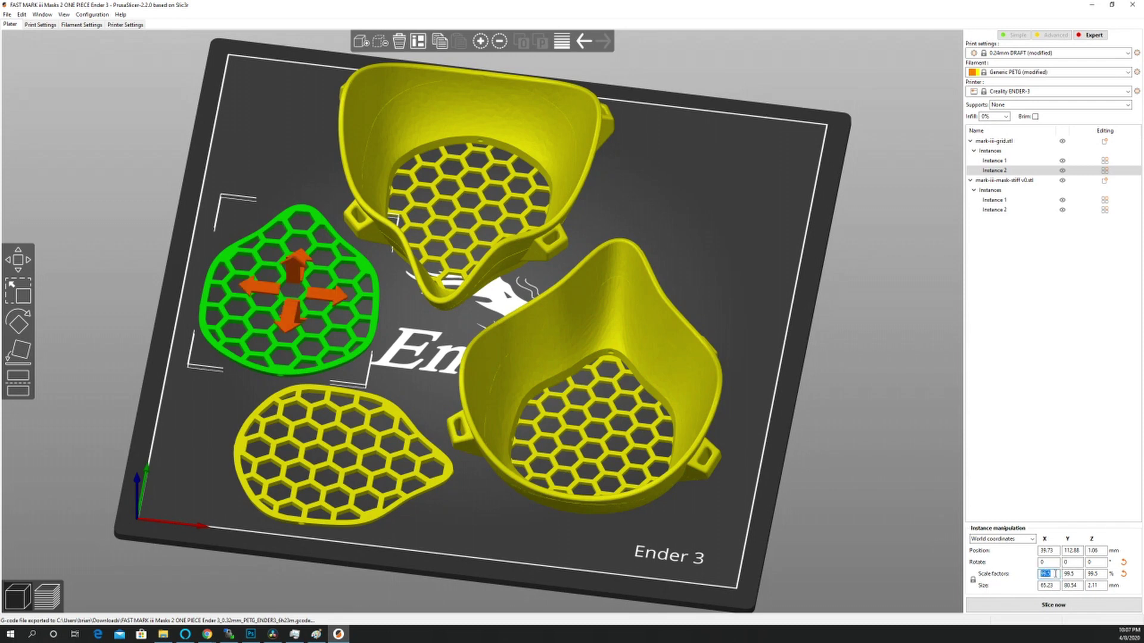
pyautogui.click(1043, 574)
pyautogui.moveTo(1043, 574); pyautogui.dragTo(1040, 573)
pyautogui.press('Return')
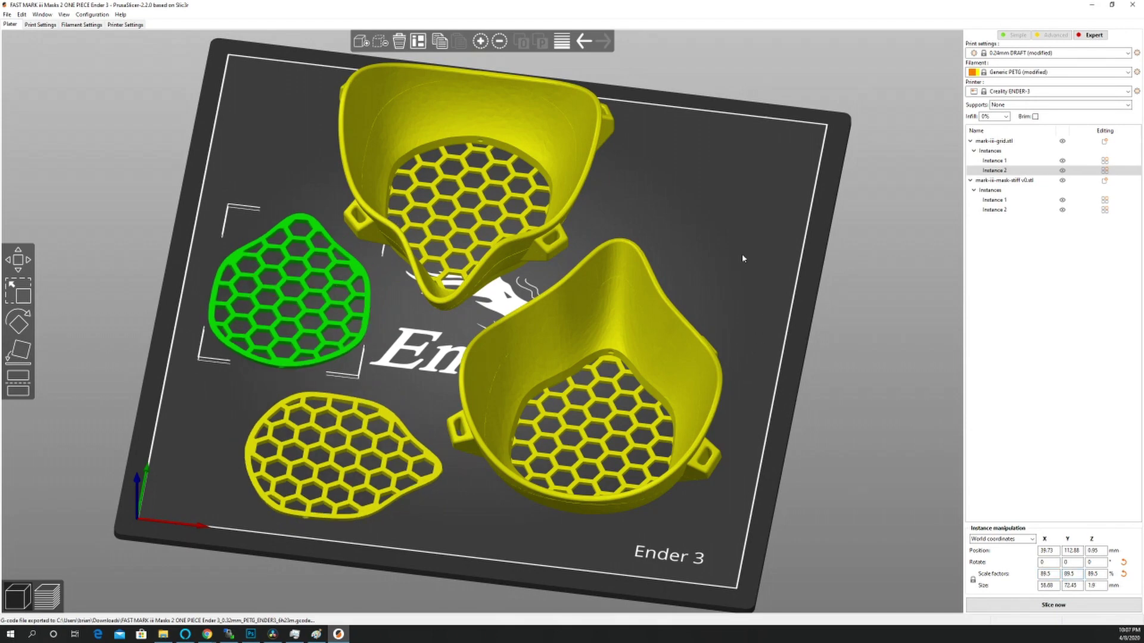
# Step: Delete the selected grid instance and the rear mask so that one grid and one mask stay on the bed
pyautogui.moveTo(308, 323); pyautogui.dragTo(317, 368)
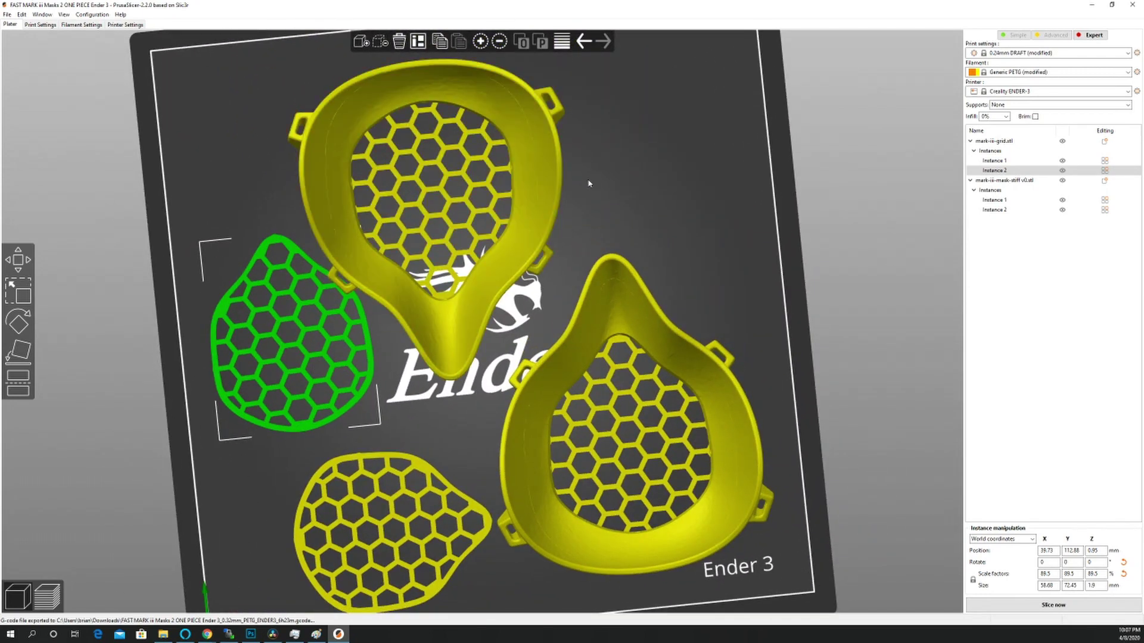
pyautogui.moveTo(589, 183); pyautogui.dragTo(719, 203)
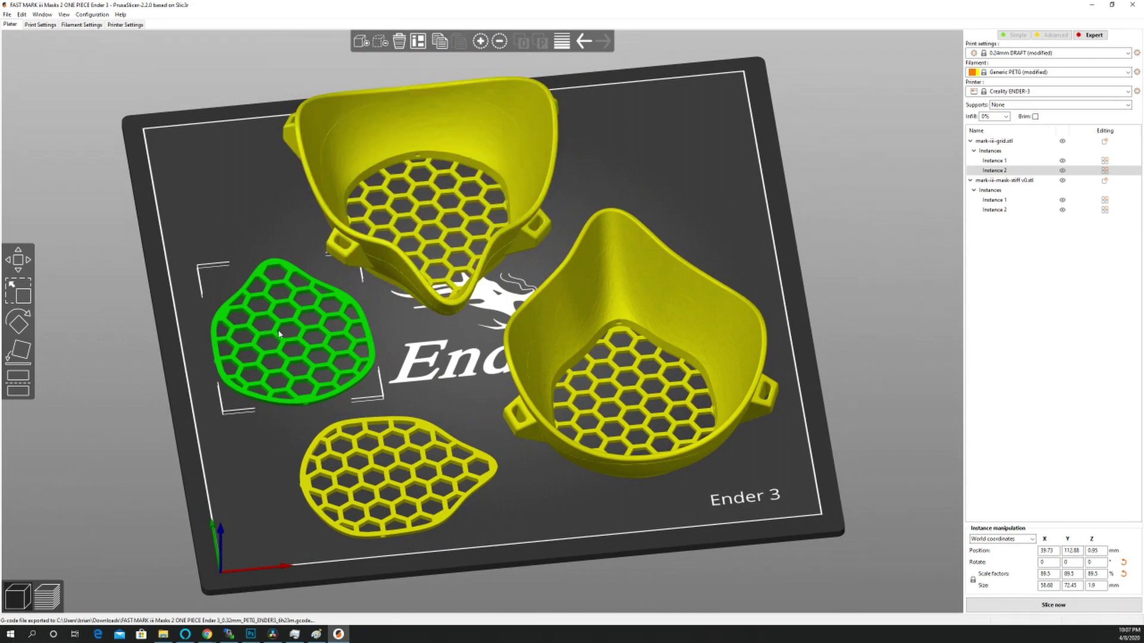
pyautogui.press('Delete')
pyautogui.click(414, 243)
pyautogui.press('Delete')
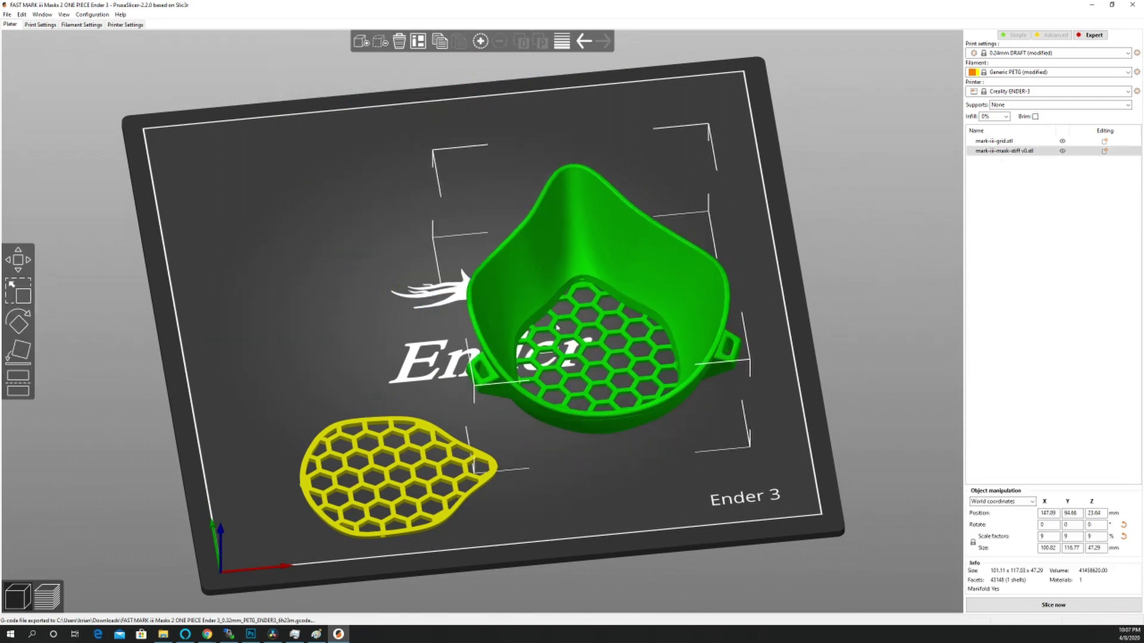
# Step: Move the mask toward the back centre of the bed and the grid to the front-right area, and add a second grid instance
pyautogui.moveTo(557, 326); pyautogui.dragTo(426, 261)
pyautogui.moveTo(430, 453); pyautogui.dragTo(695, 269)
pyautogui.click(480, 41)
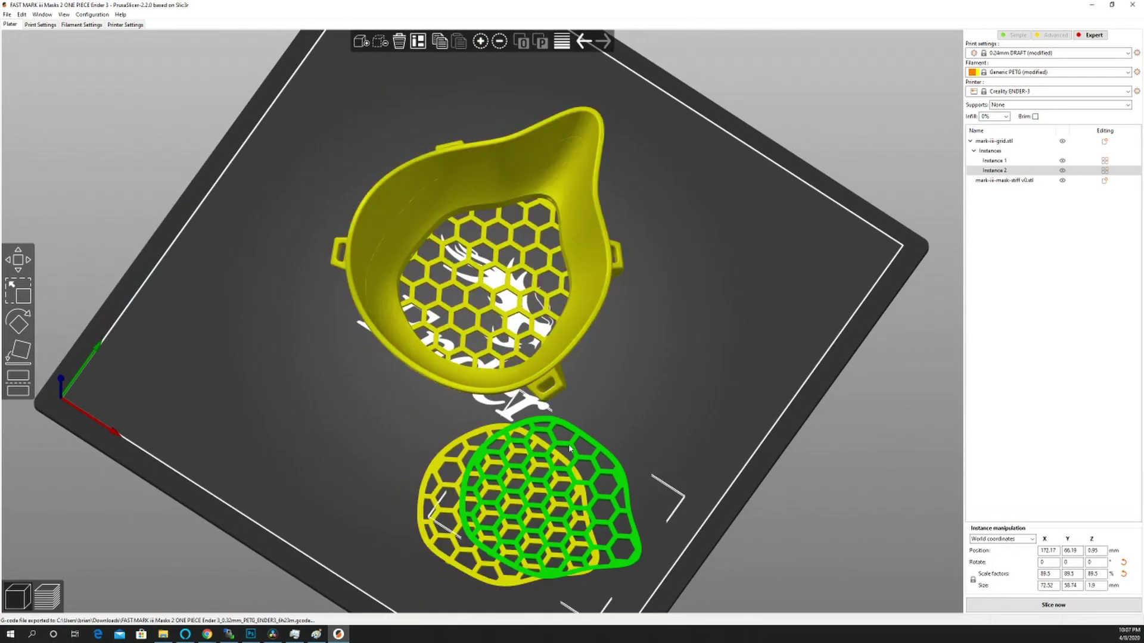
# Step: Add a second instance of the mask and spread the two masks apart so they no longer overlap on the bed
pyautogui.moveTo(489, 298); pyautogui.dragTo(567, 186)
pyautogui.click(492, 203)
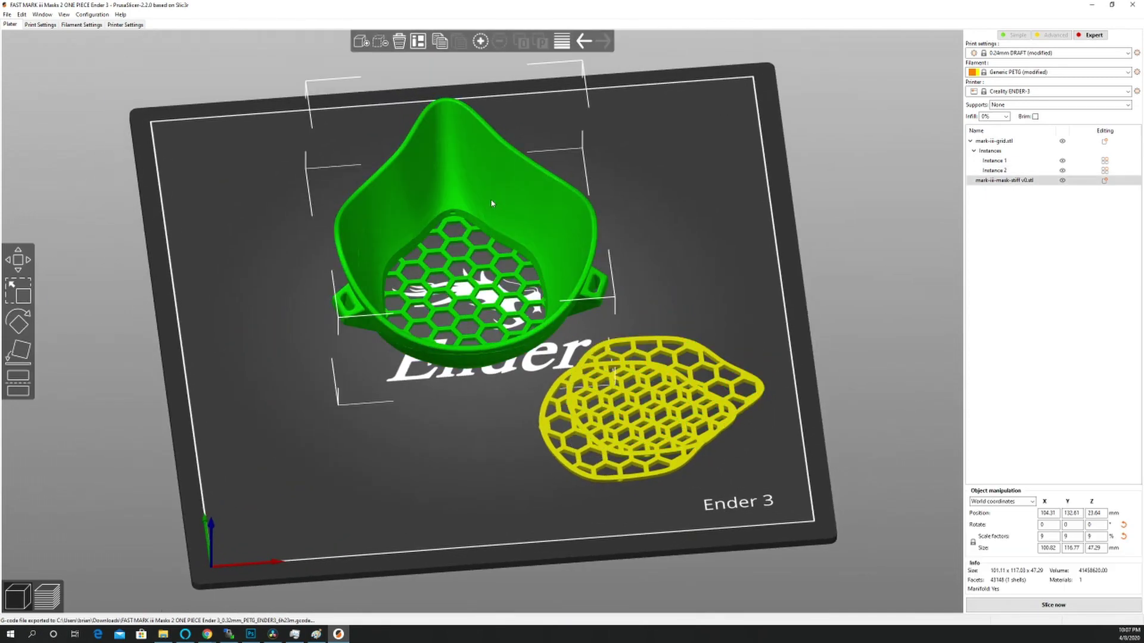
pyautogui.click(484, 41)
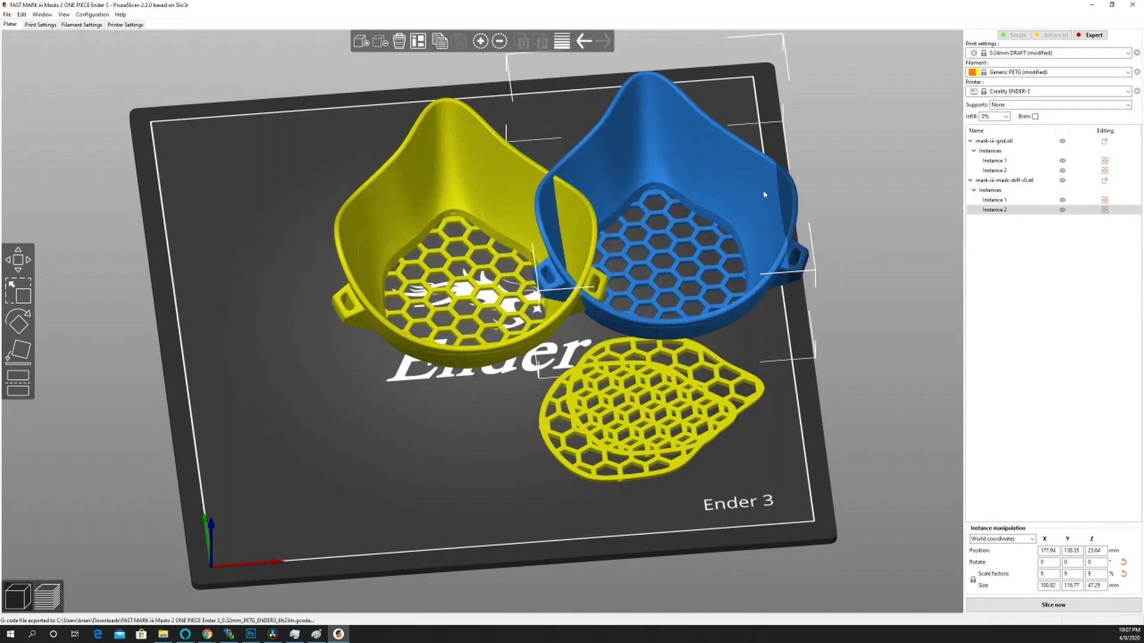
pyautogui.moveTo(764, 194); pyautogui.dragTo(679, 176)
pyautogui.moveTo(378, 199); pyautogui.dragTo(278, 378)
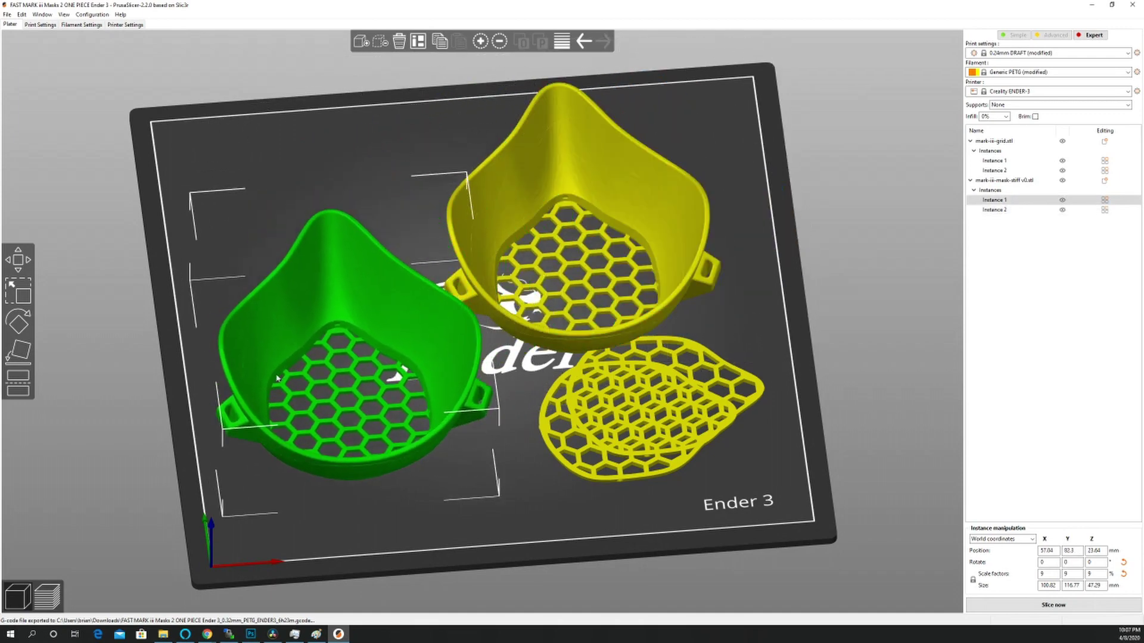
# Step: Select the second grid instance and examine the layout of masks and grids from isometric and overhead views
pyautogui.click(658, 388)
pyautogui.press('0')
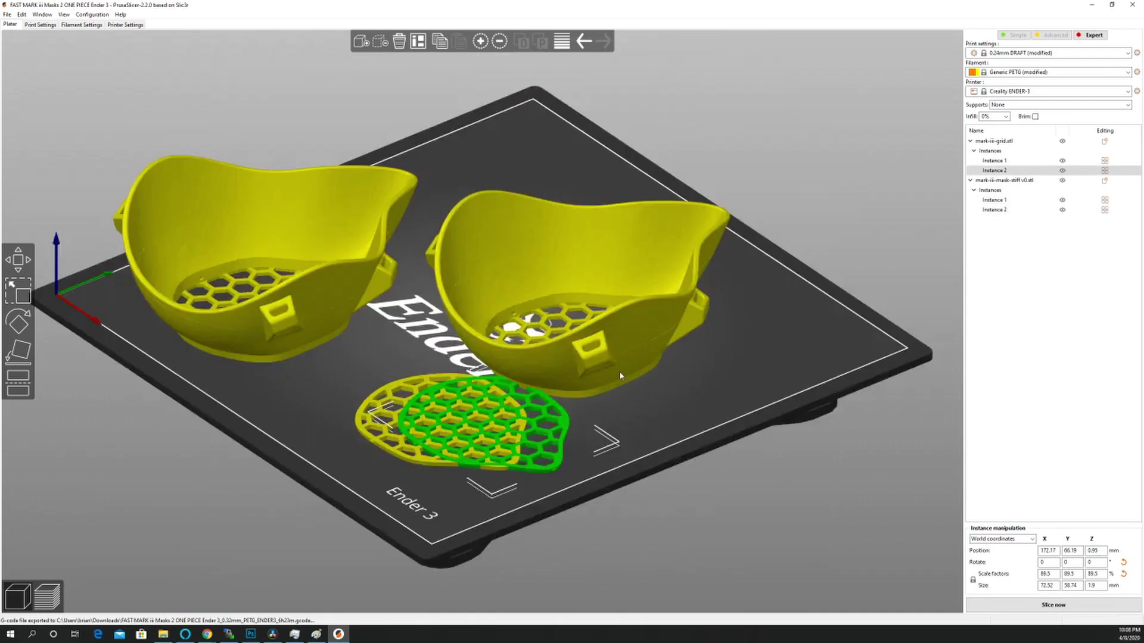
pyautogui.moveTo(619, 375); pyautogui.dragTo(532, 400)
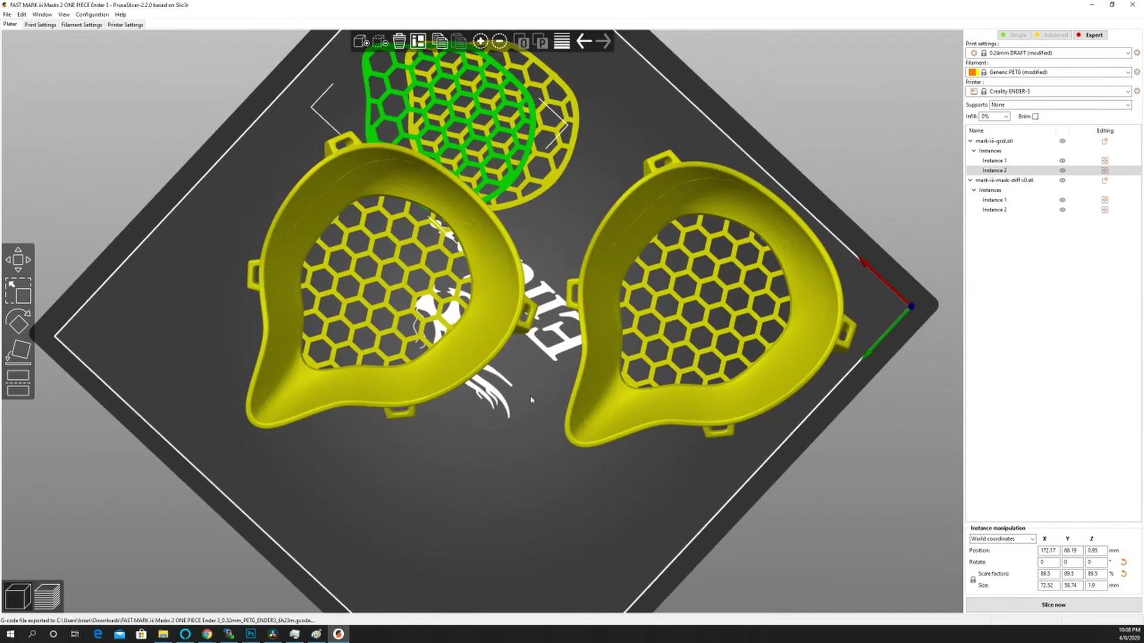